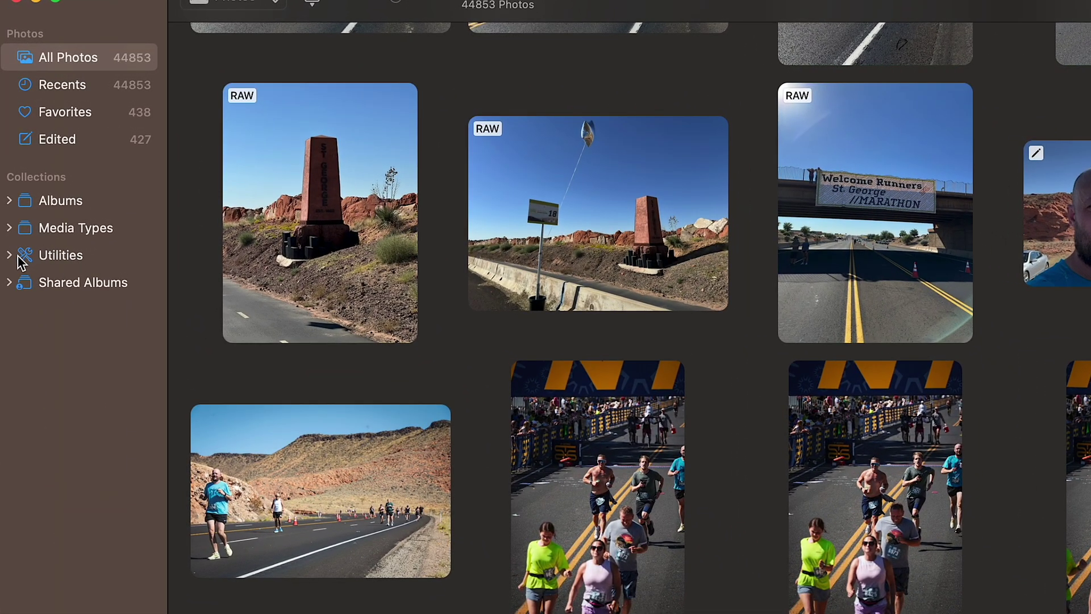
- Expand Utilities in the sidebar and view the empty Flagged collection
left_click(9, 255)
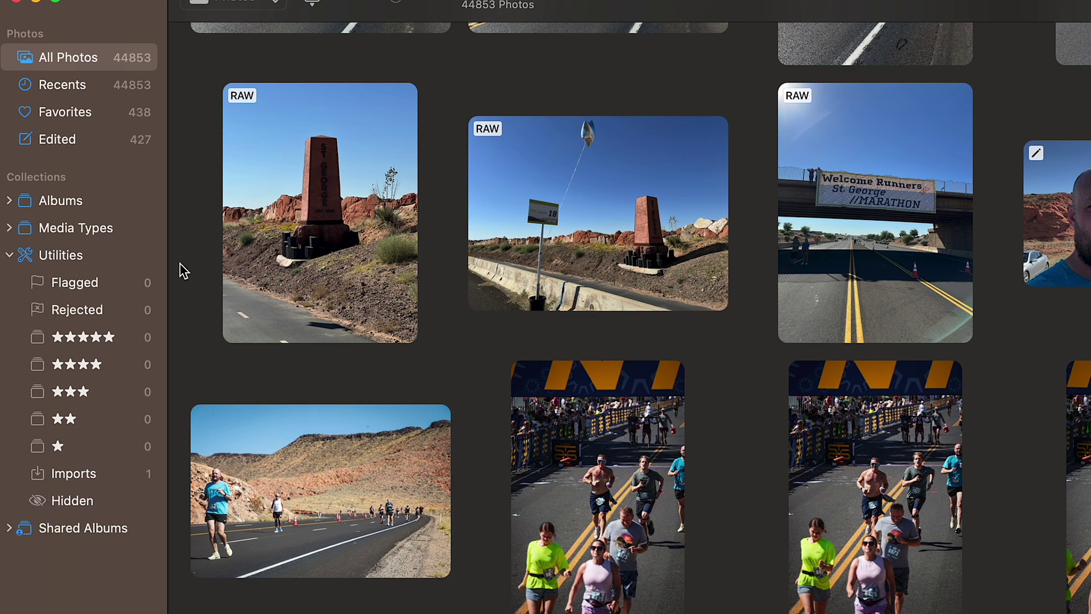
left_click(99, 283)
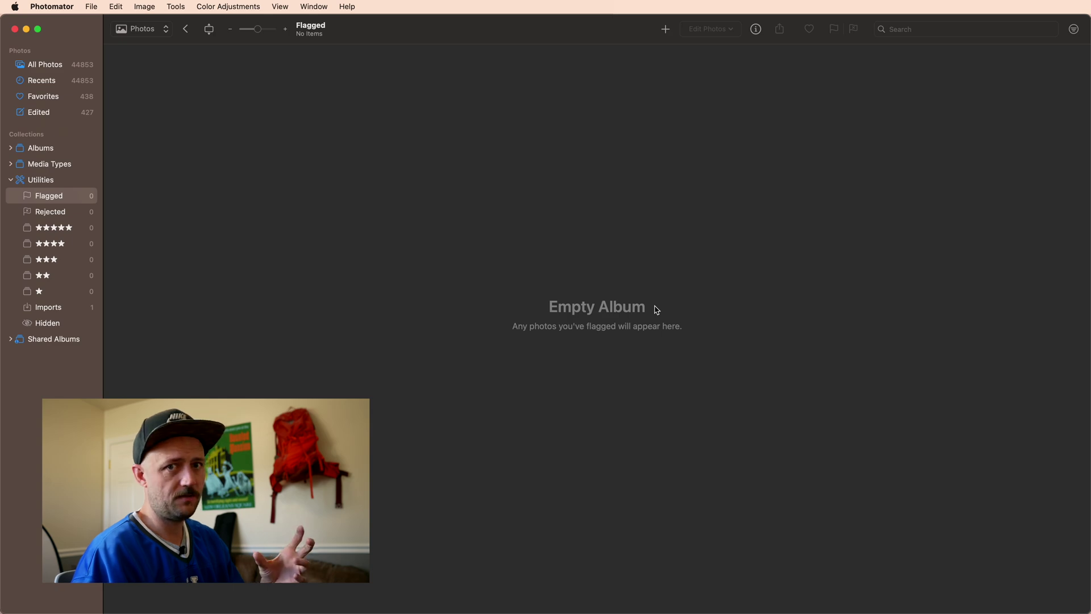
- Return to All Photos and bring up the first photo's Flag submenu
left_click(32, 68)
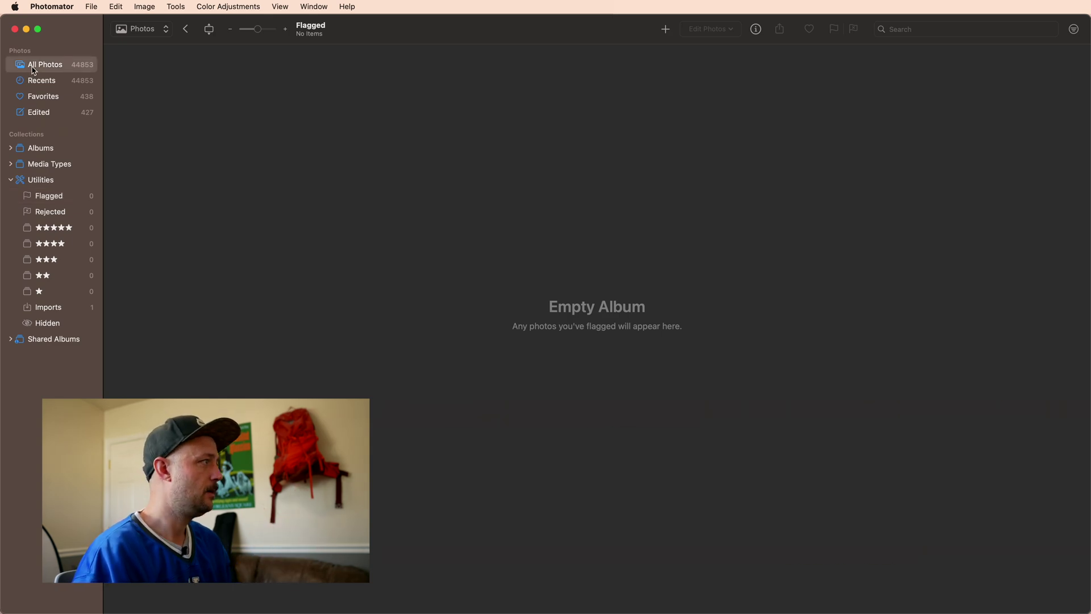
right_click(198, 173)
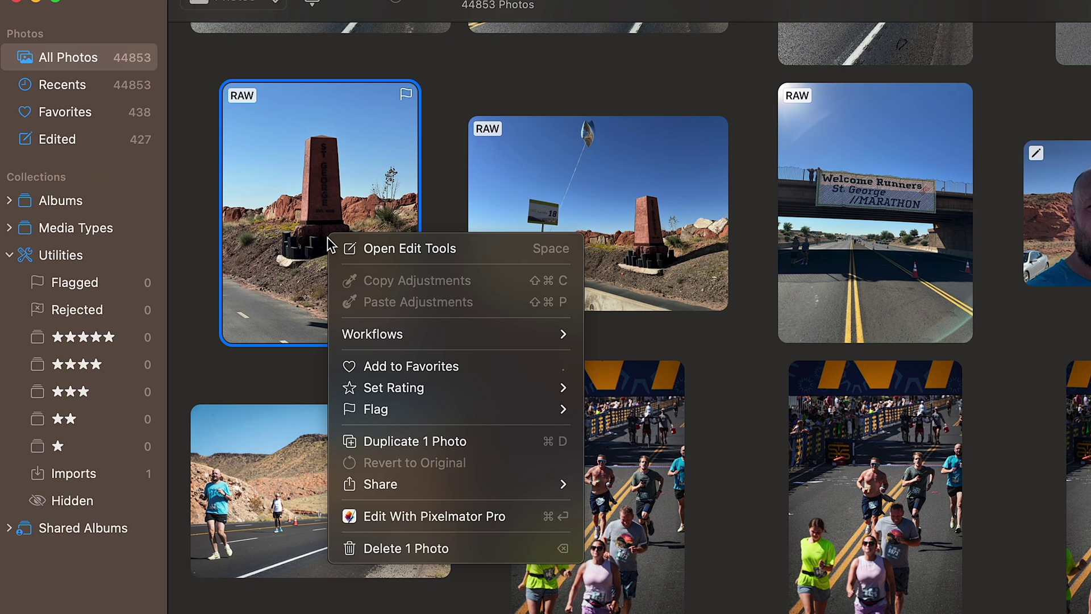
mouse_move(383, 409)
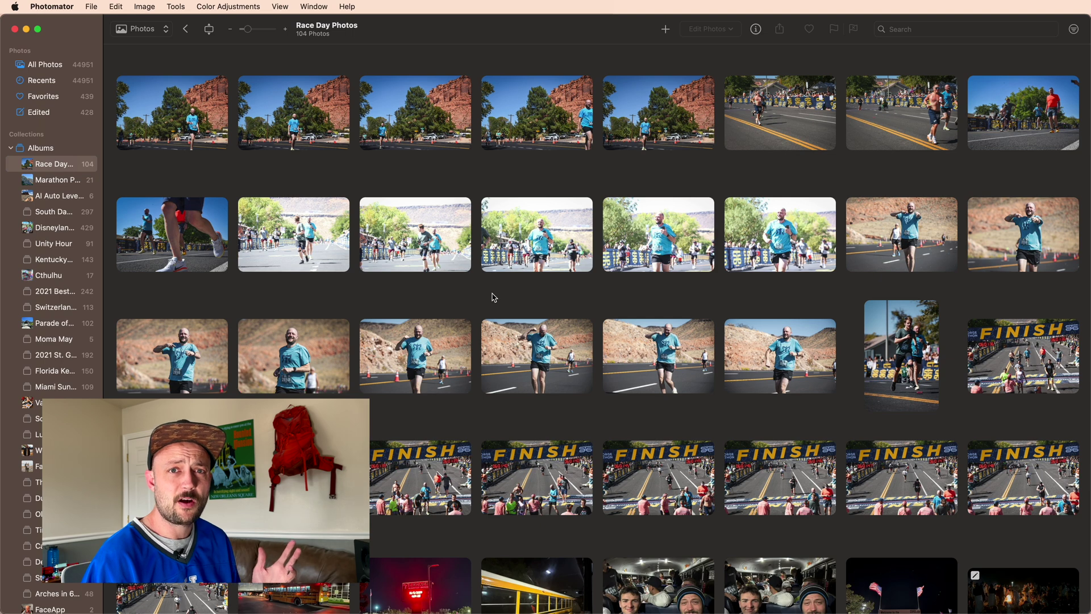
- Flag the five selected second-row race photos
left_click_drag(302, 295, 793, 212)
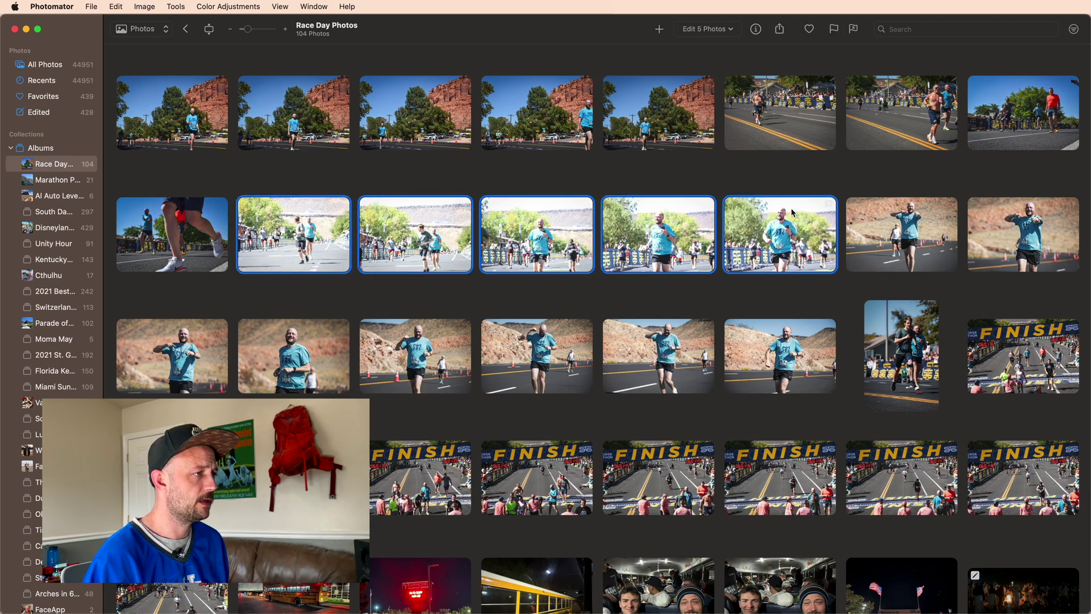
right_click(793, 212)
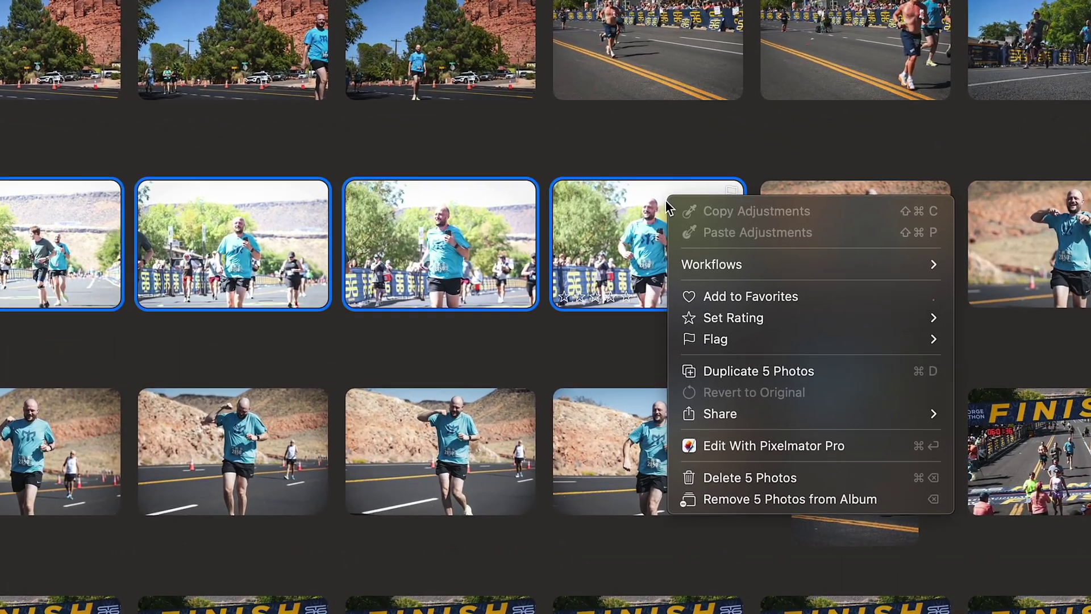
mouse_move(697, 339)
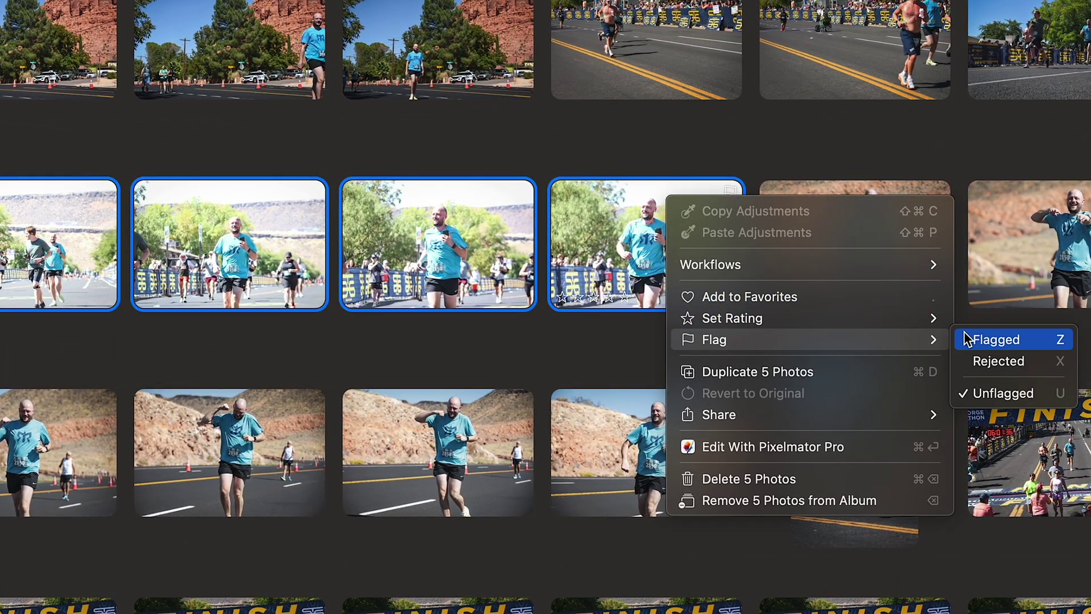
left_click(1064, 341)
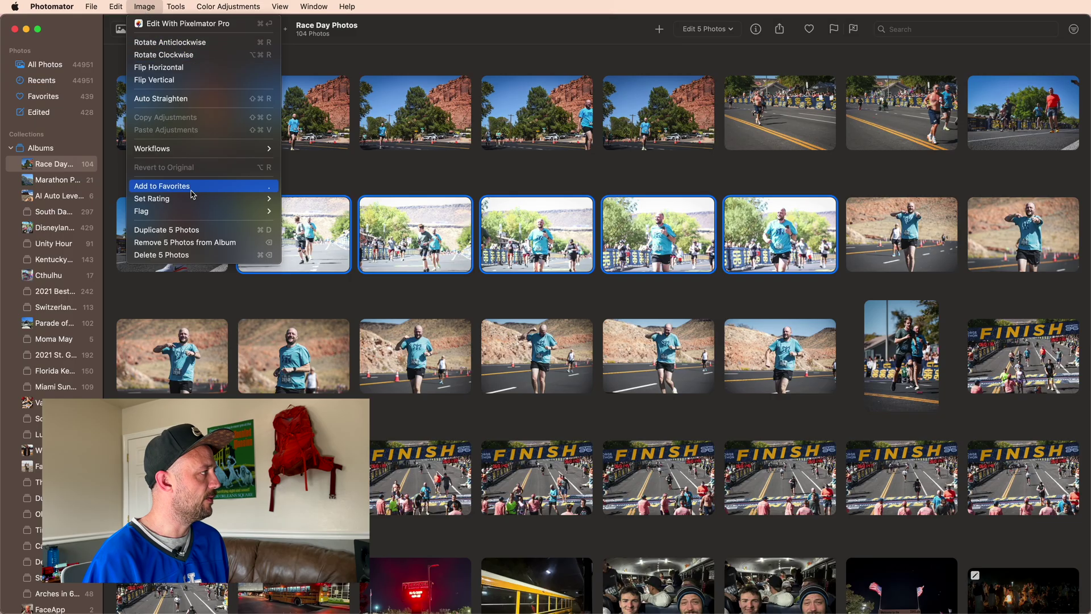
mouse_move(204, 212)
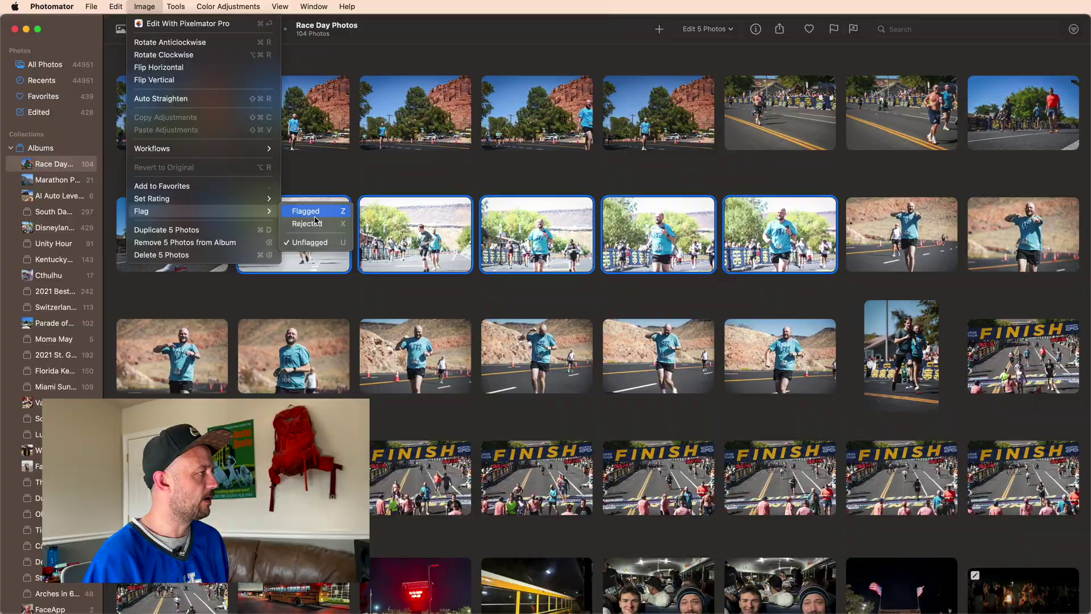
left_click(316, 218)
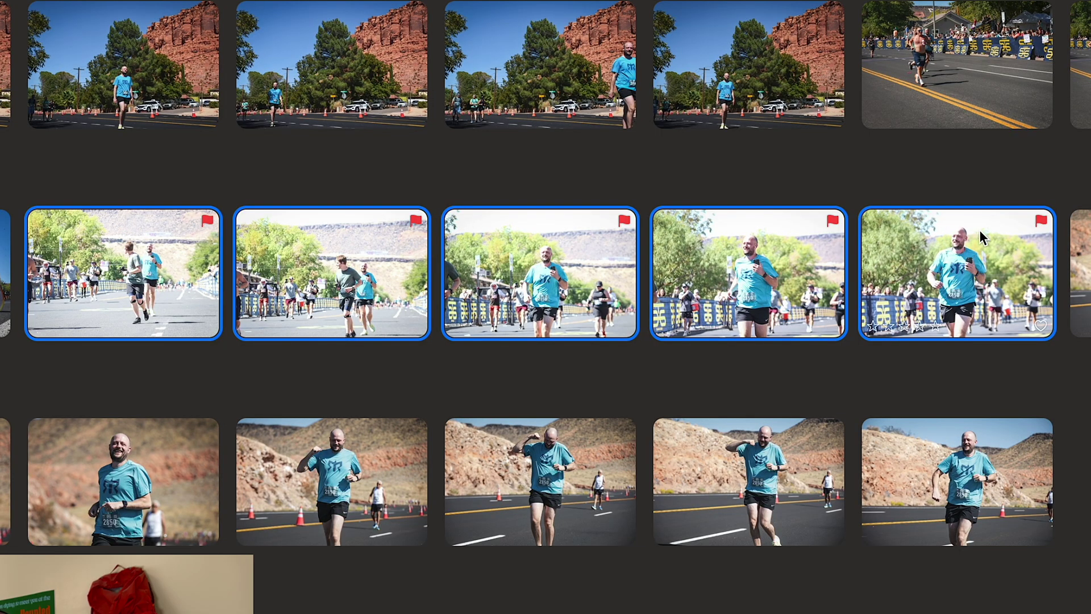
- Scroll down the album grid to the later race photos
scroll(795, 239, "down", 3)
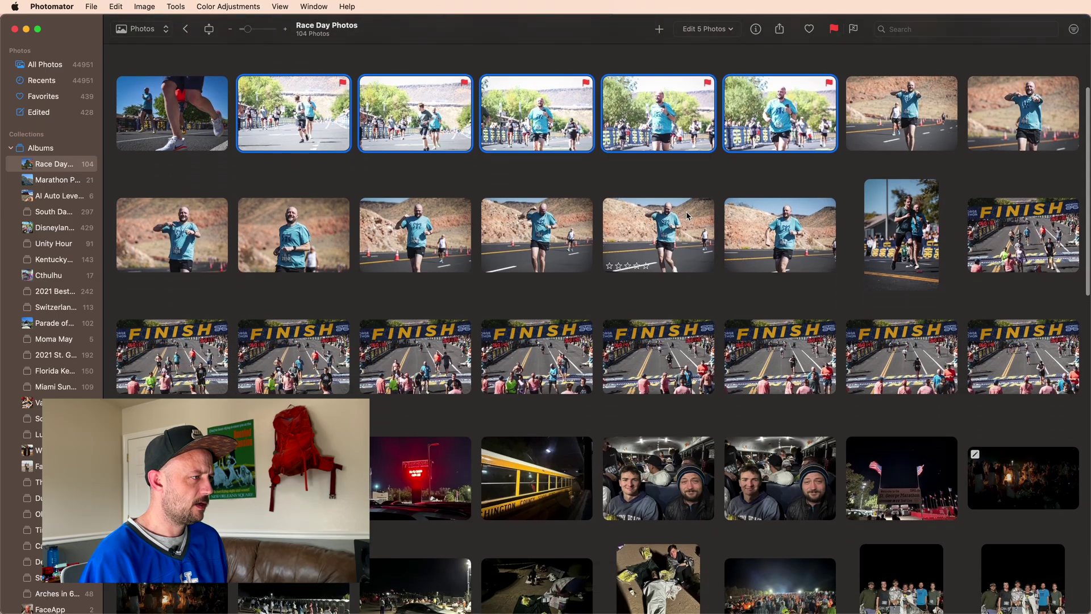
scroll(688, 215, "down", 9)
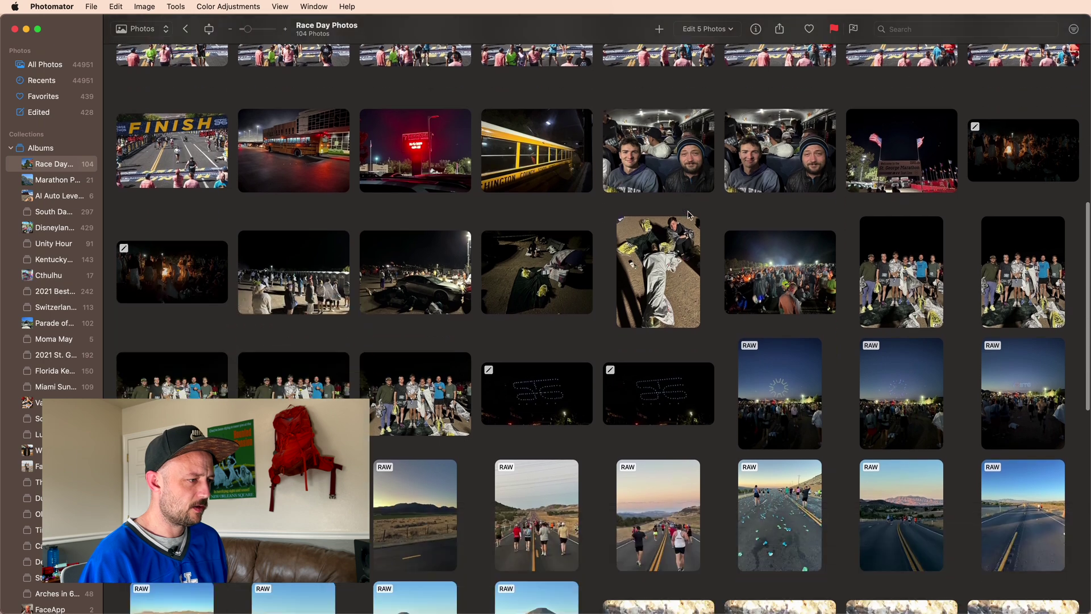
scroll(691, 215, "down", 6)
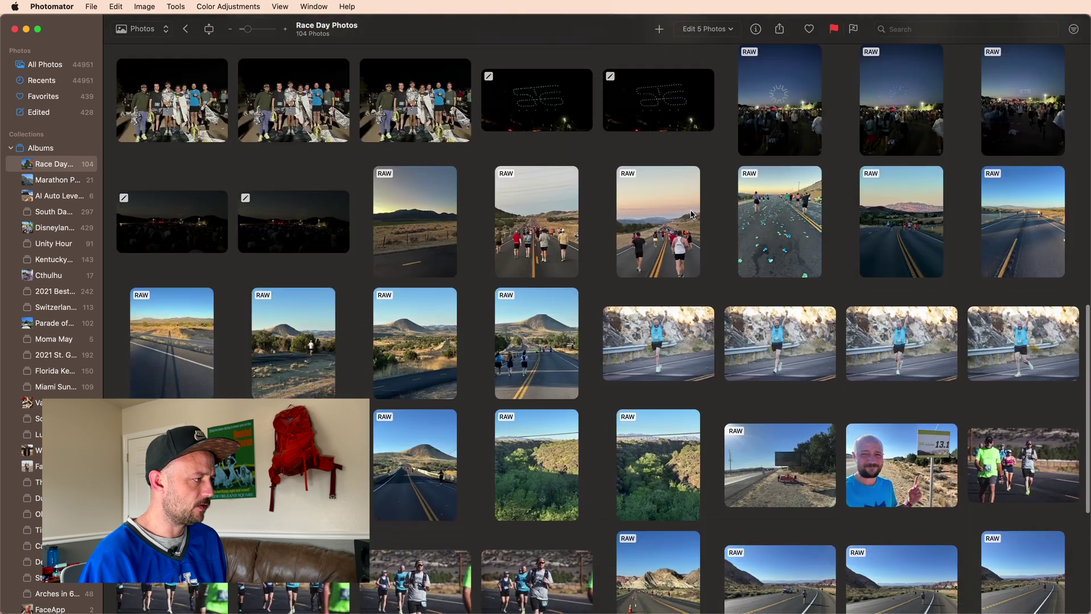
scroll(692, 215, "down", 6)
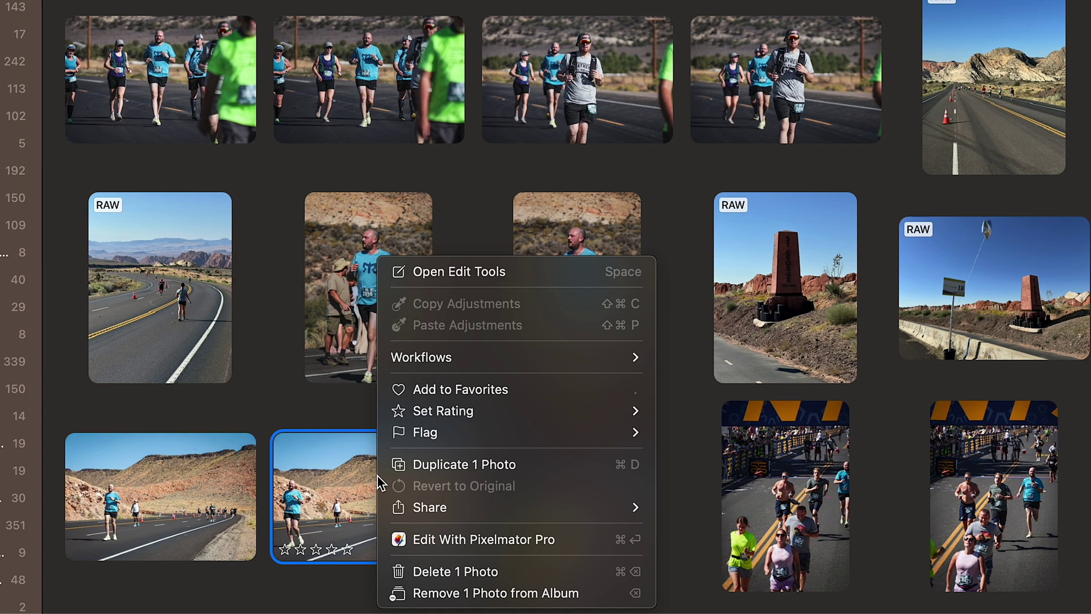
- Reject two finish-line shots, then the fourth, sixth and seventh top-row photos
mouse_move(451, 436)
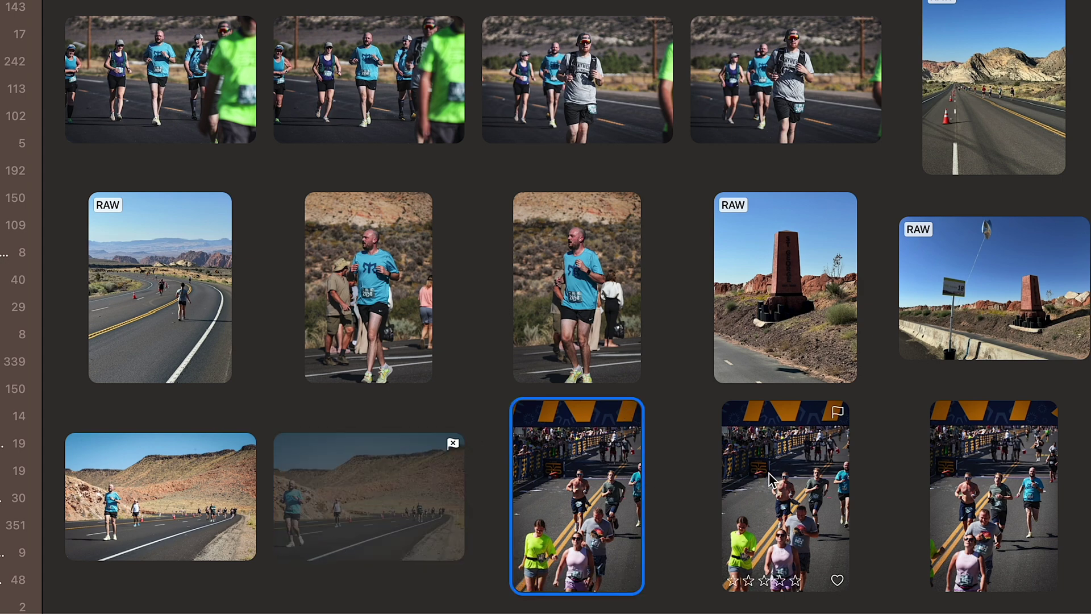
left_click(768, 472, "shift")
key("x")
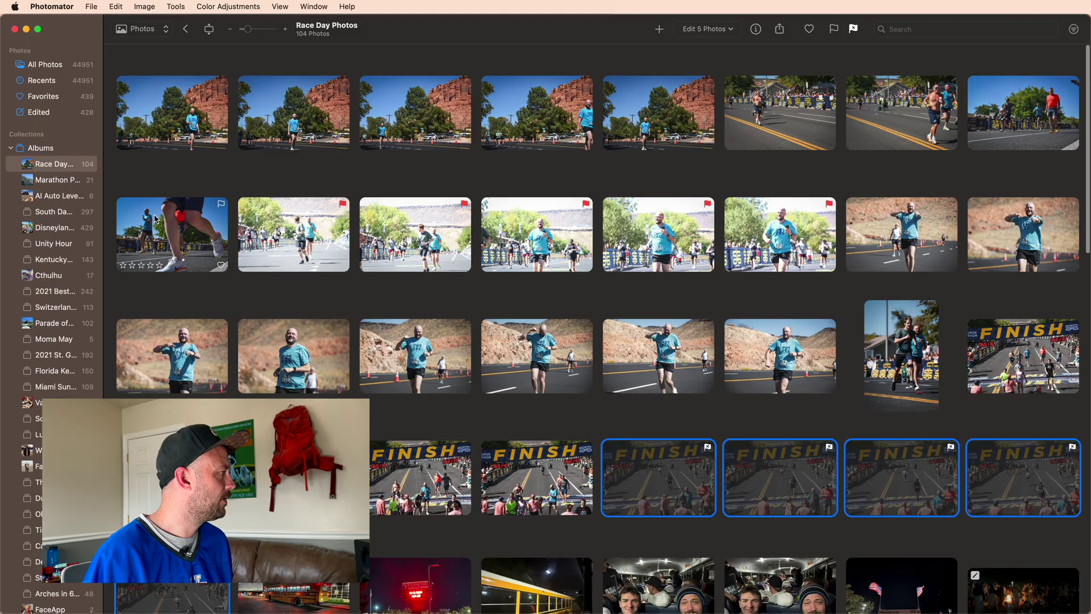
left_click(563, 126)
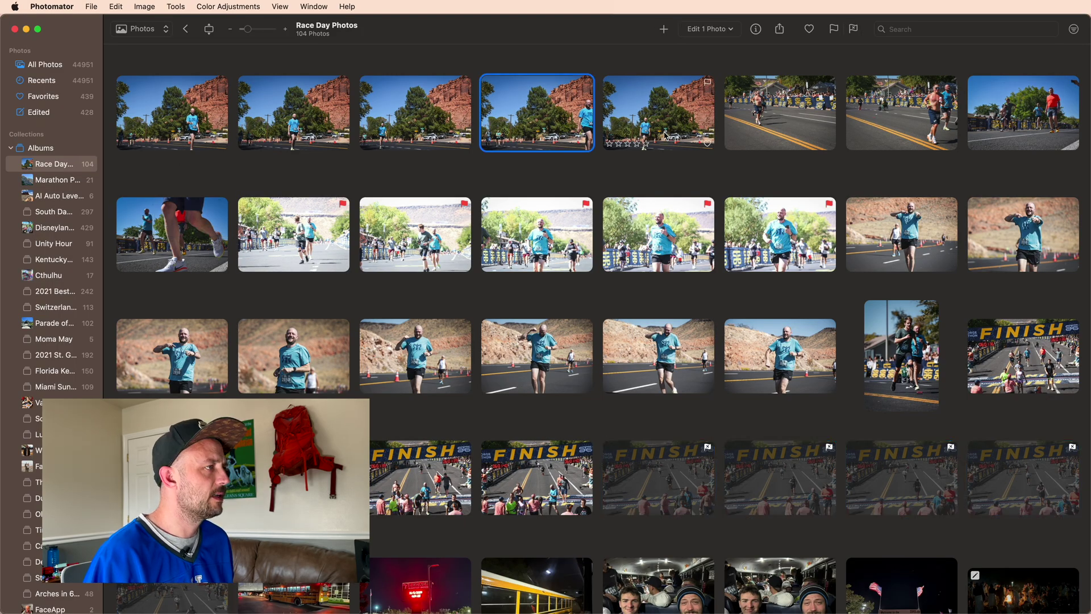
left_click(787, 118, "super")
left_click(902, 113, "super")
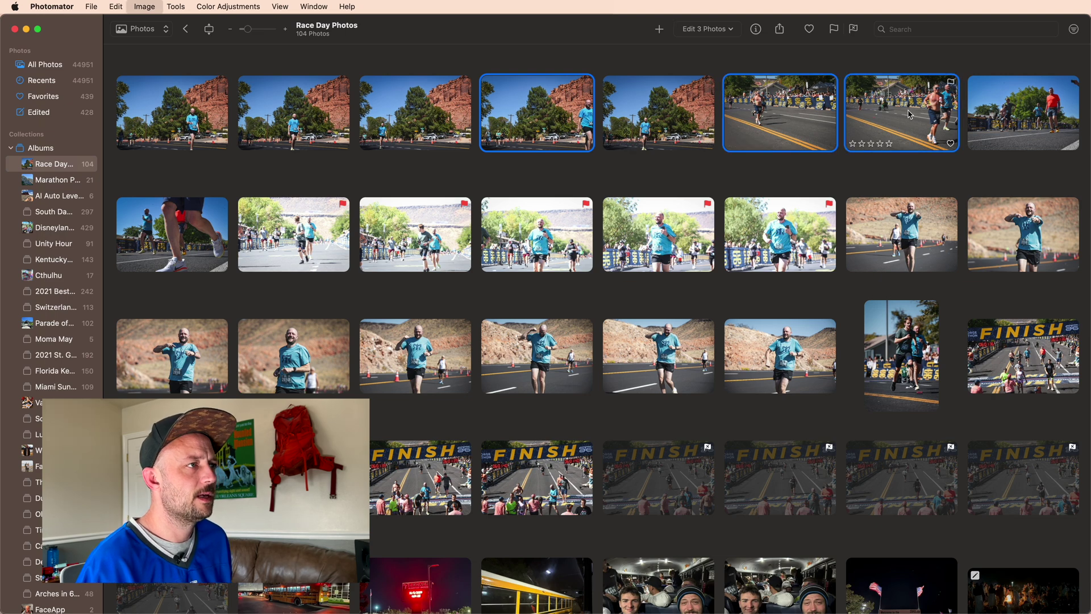
key("x")
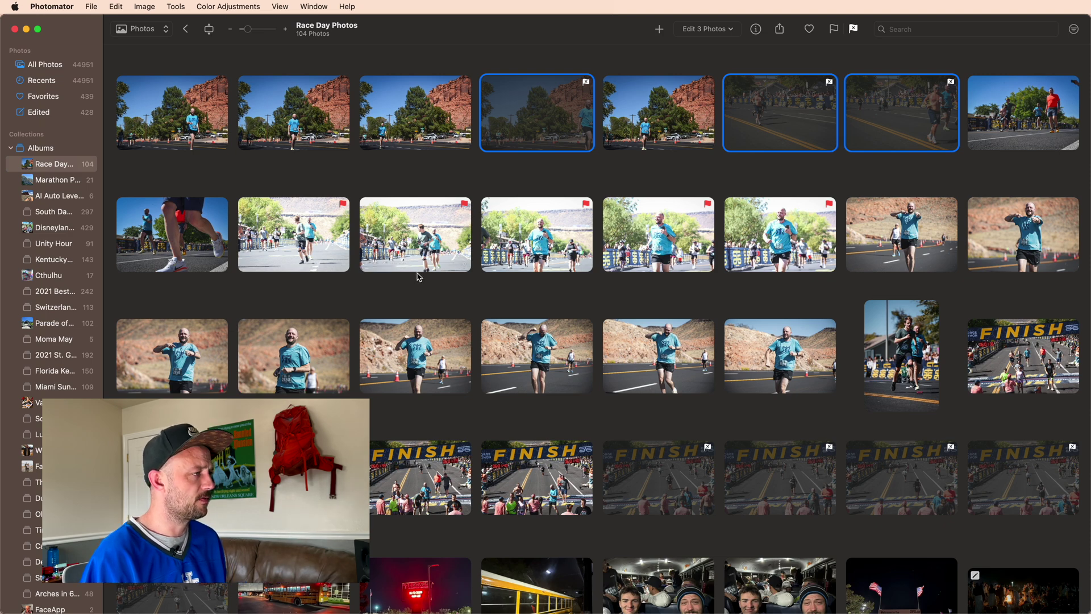
- Edit the first flagged photo with automatic ML basic adjustments and save the edit
left_click(10, 148)
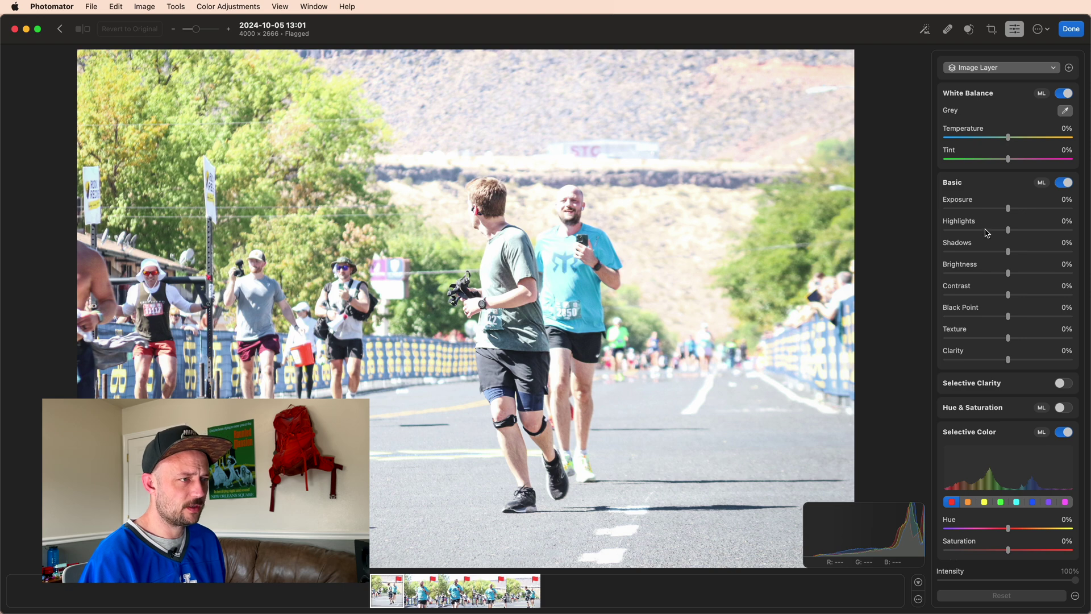
left_click_drag(1008, 209, 945, 209)
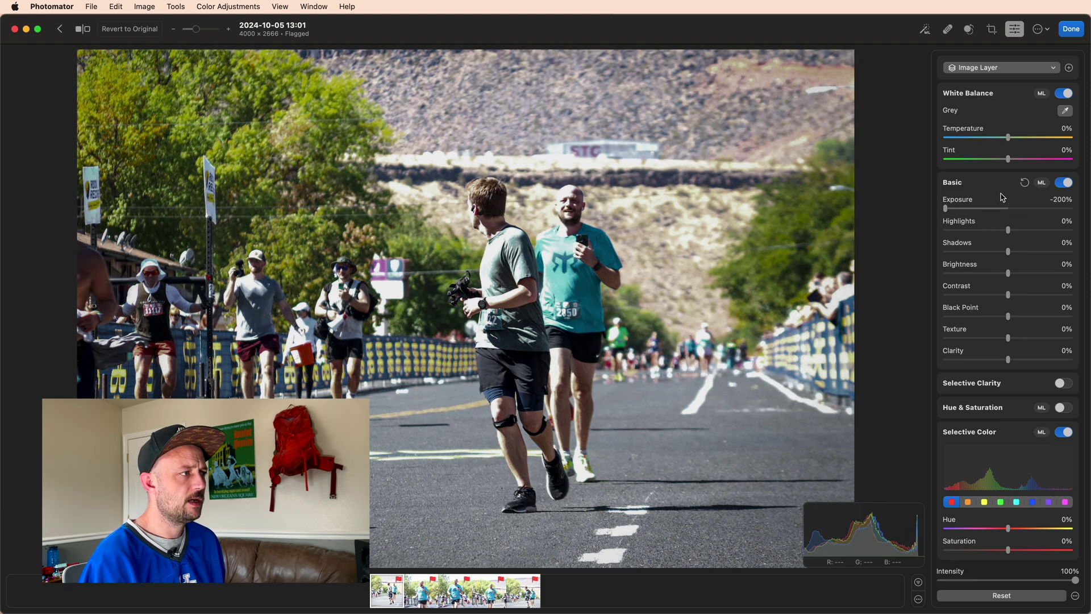
left_click(1024, 182)
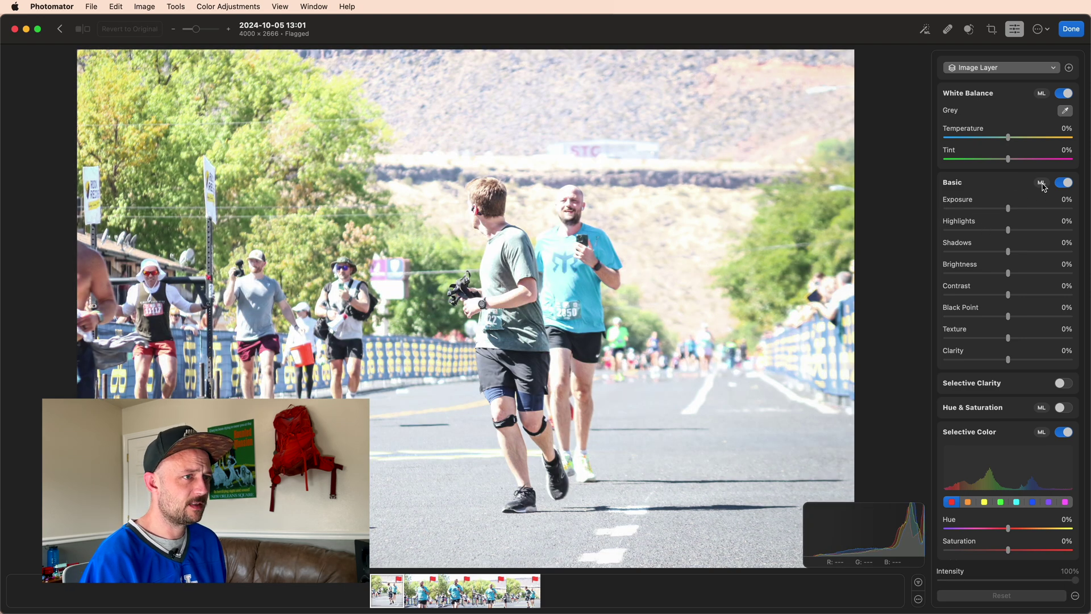
left_click(1042, 183)
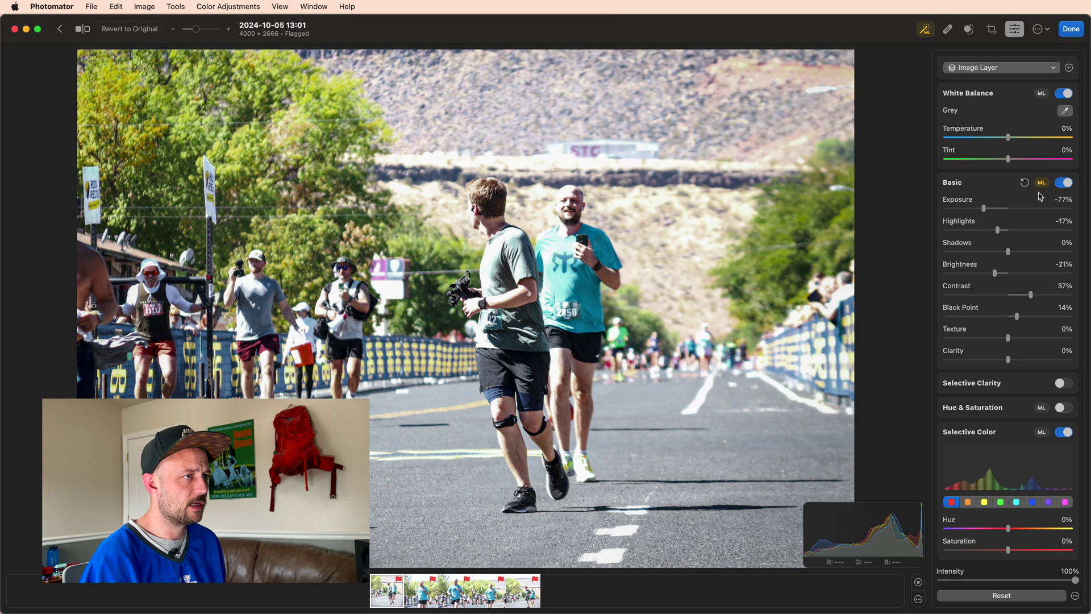
left_click(1072, 29)
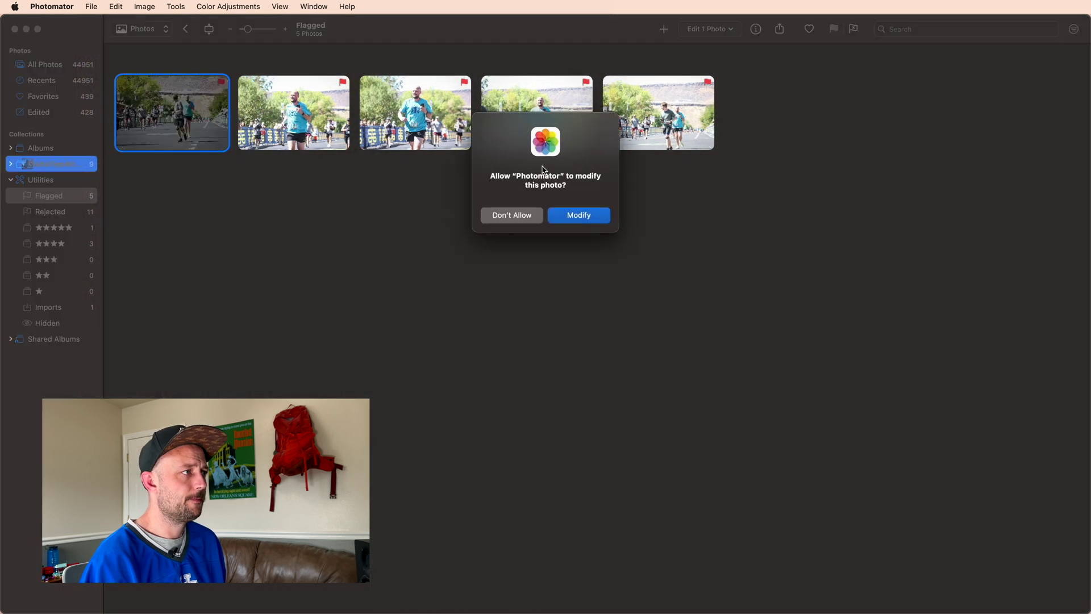
key("Return")
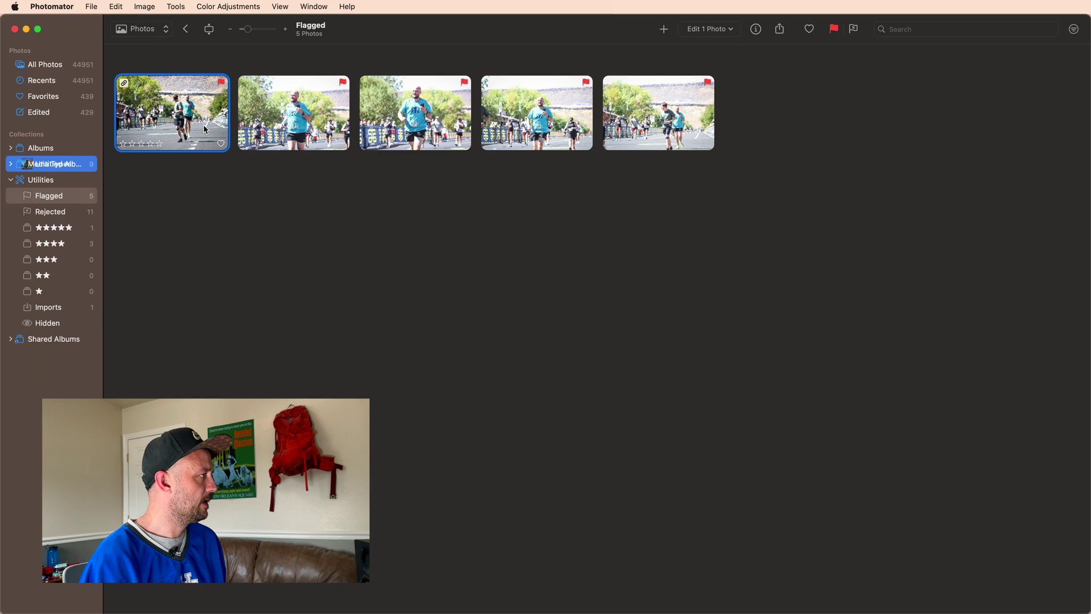
- Copy the first photo's adjustments and paste them onto the other four flagged photos
right_click(206, 129)
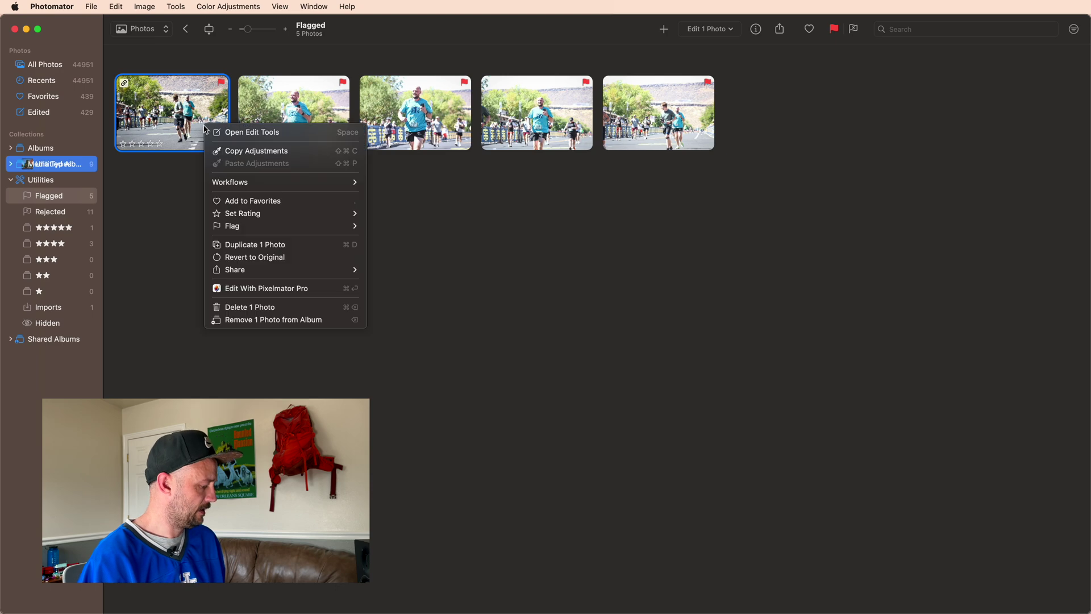
left_click(251, 150)
left_click_drag(309, 212, 691, 113)
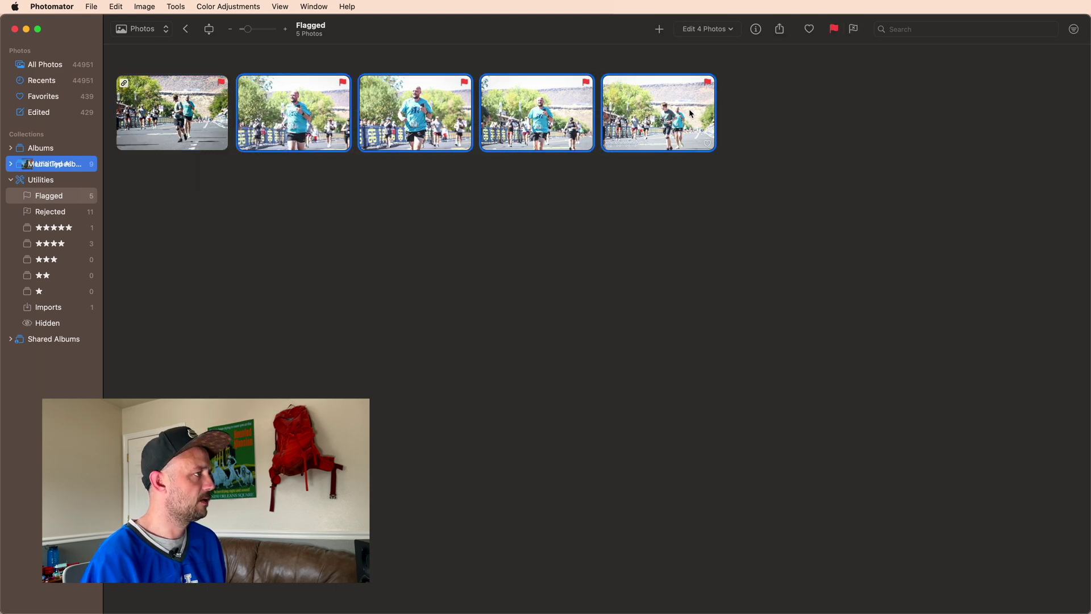
left_click(721, 32)
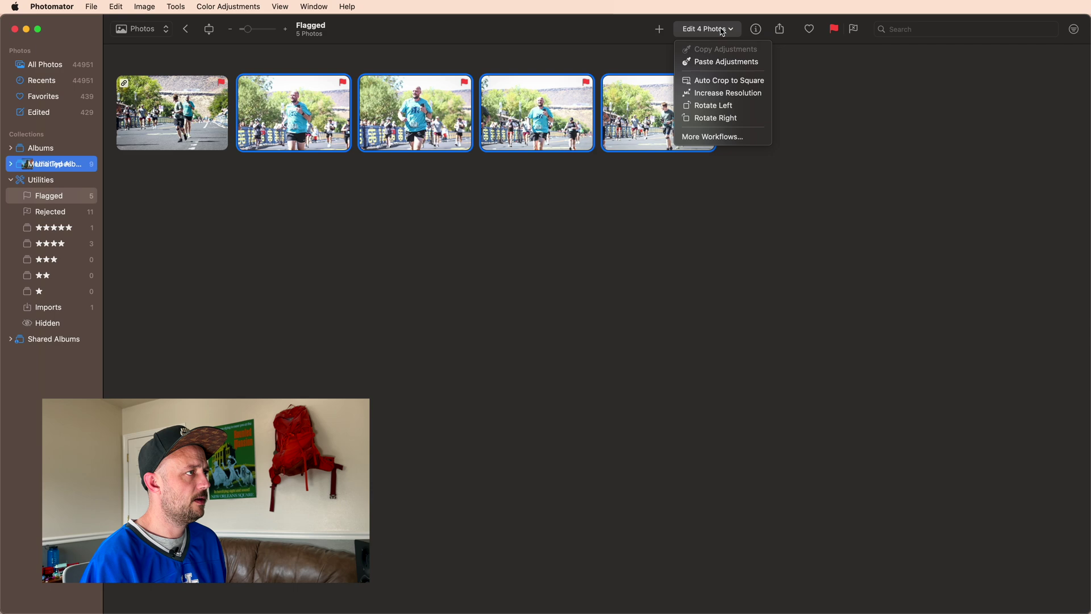
left_click(719, 62)
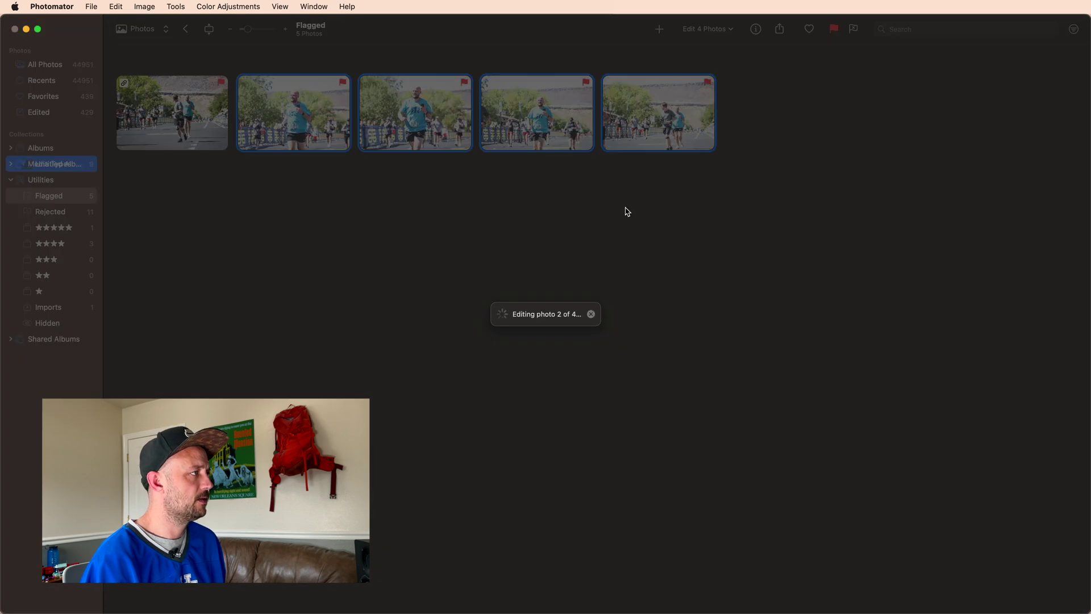
left_click(211, 123, "super")
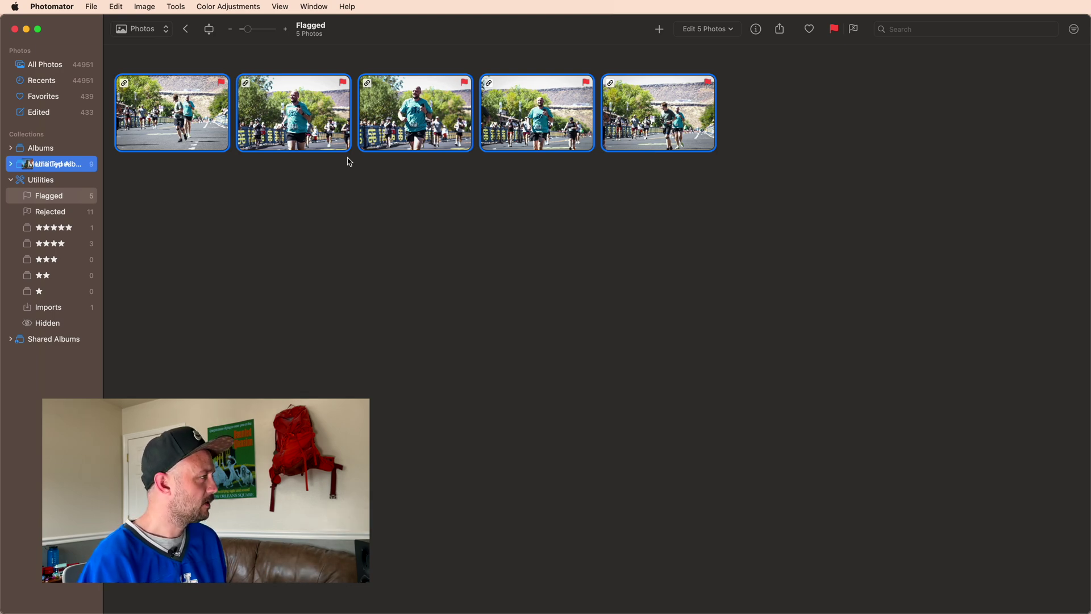
- Unflag all five photos, then open the first race photo and reject it
key("u")
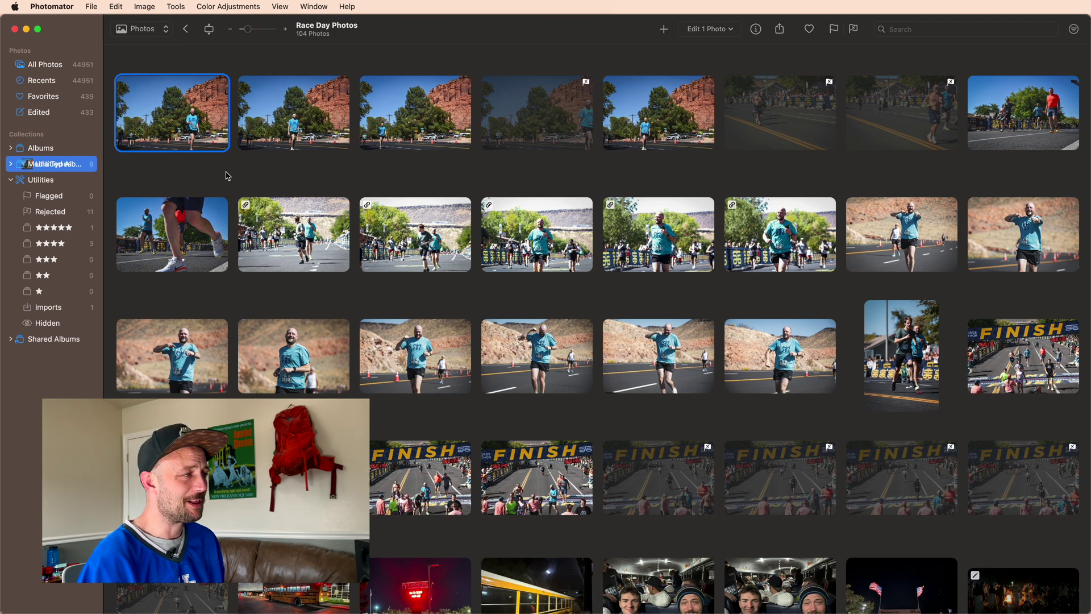
double_click(203, 115)
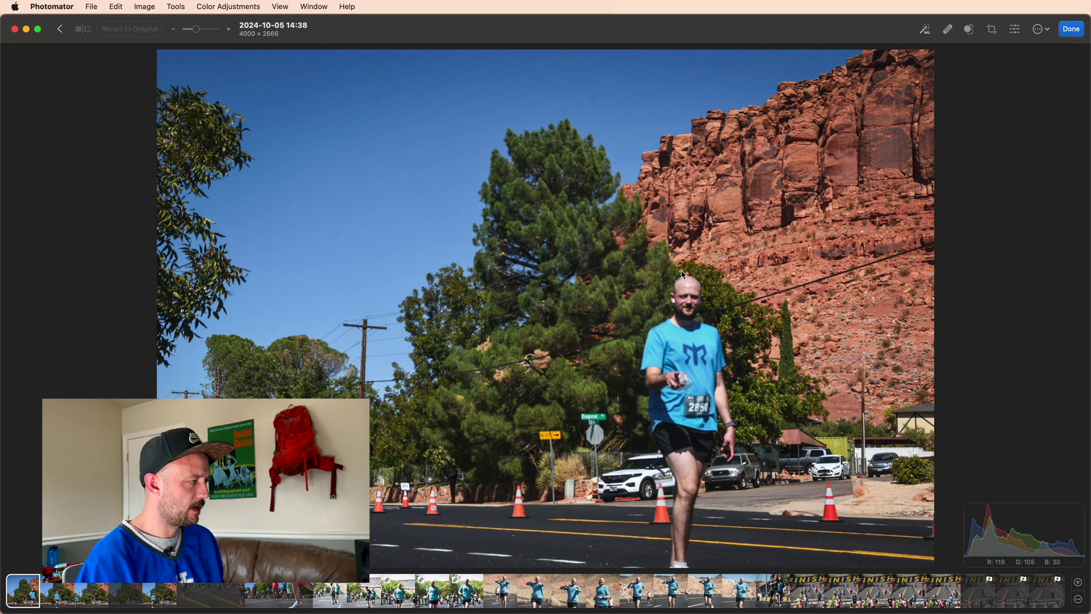
key("x")
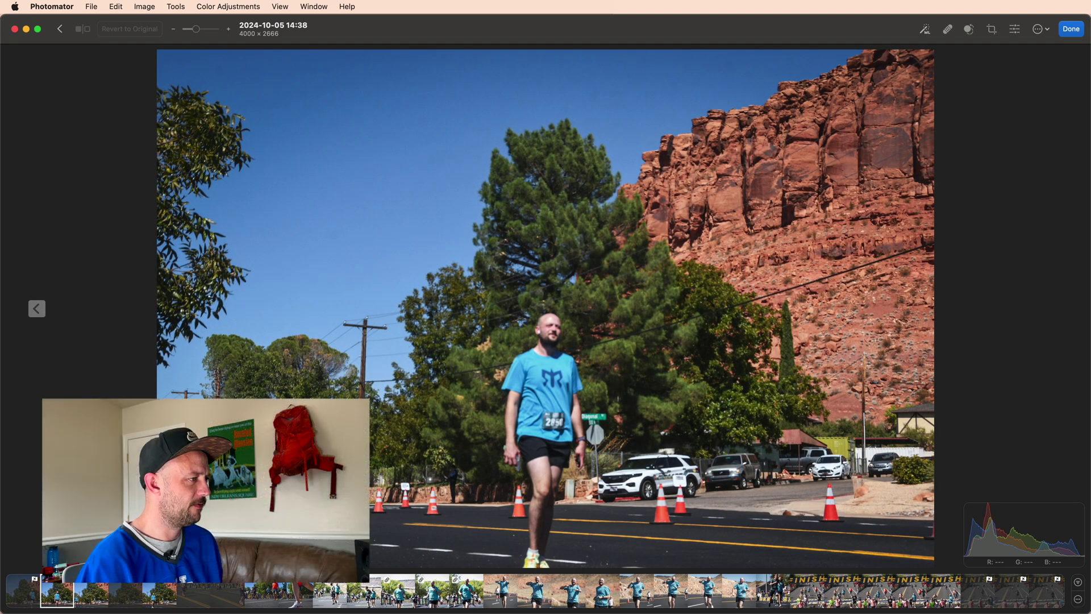
- Reject the runner photo and give the 15:03 runners photo three stars
key("x")
key("Right")
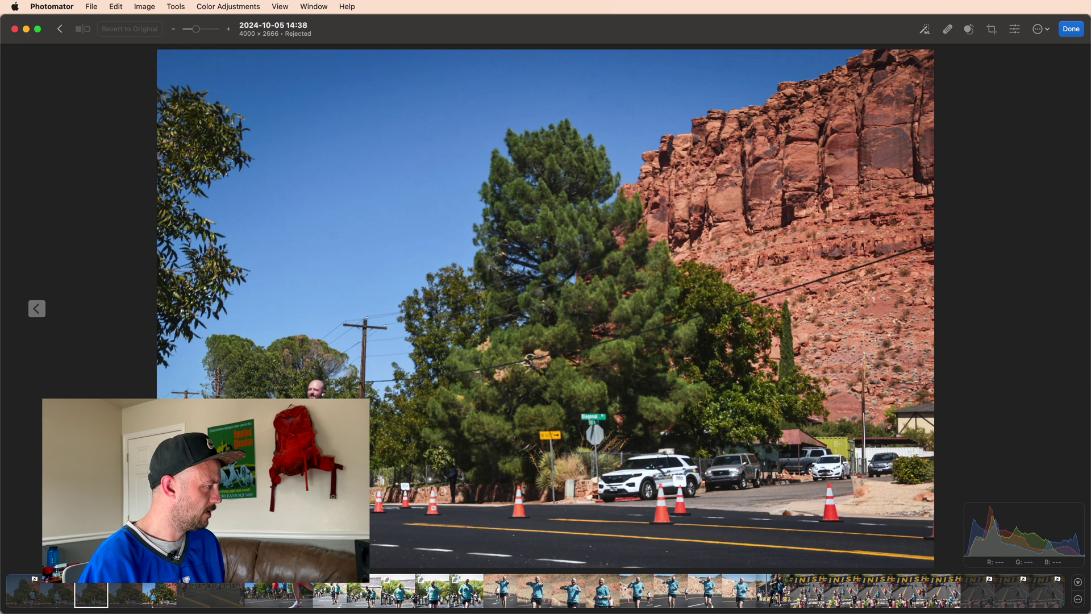
key("Right")
key("Right")
key("Right")
key("Right")
key("Right")
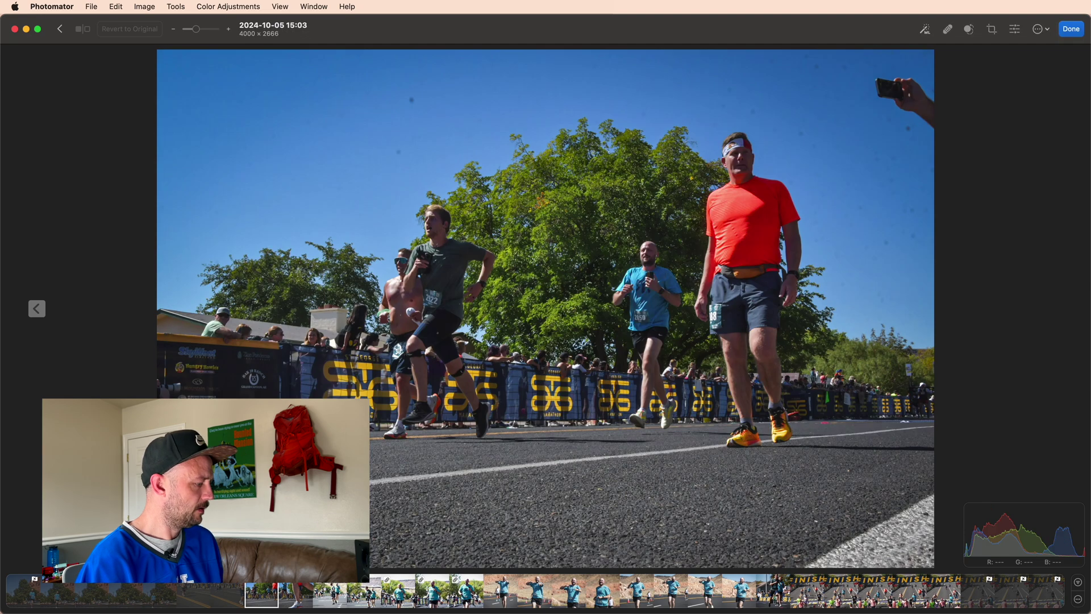
key("3")
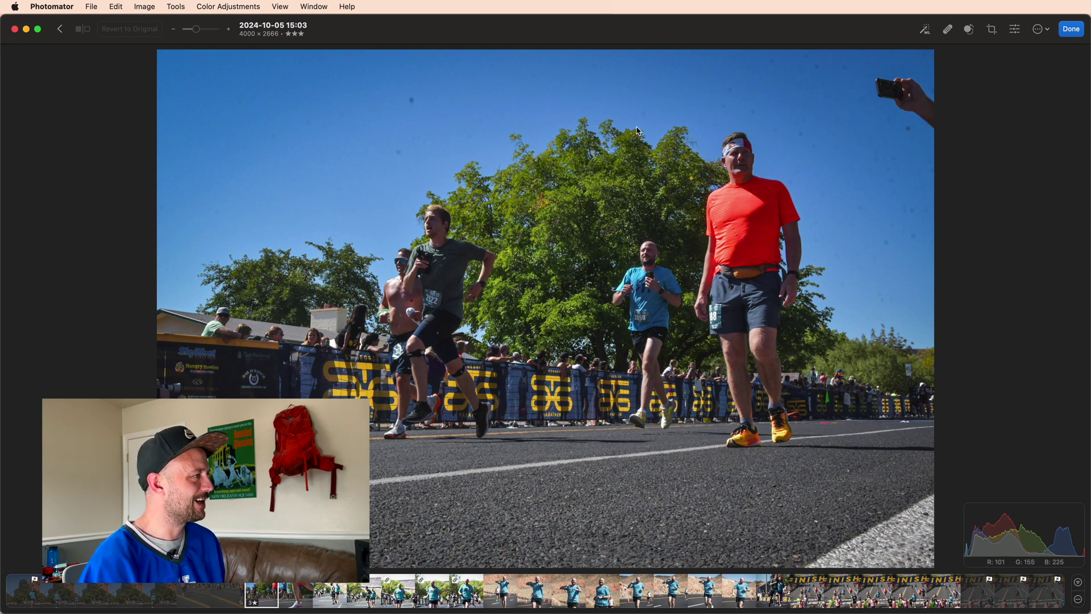
- Retouch away the dust spot in the sky with a 6% brush
left_click(947, 29)
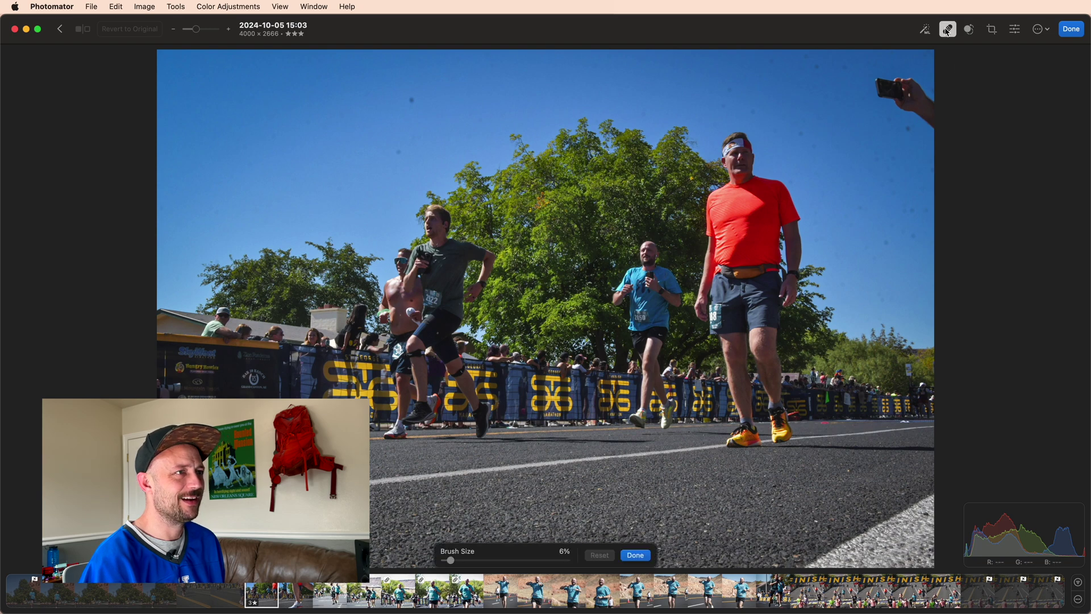
left_click(399, 151)
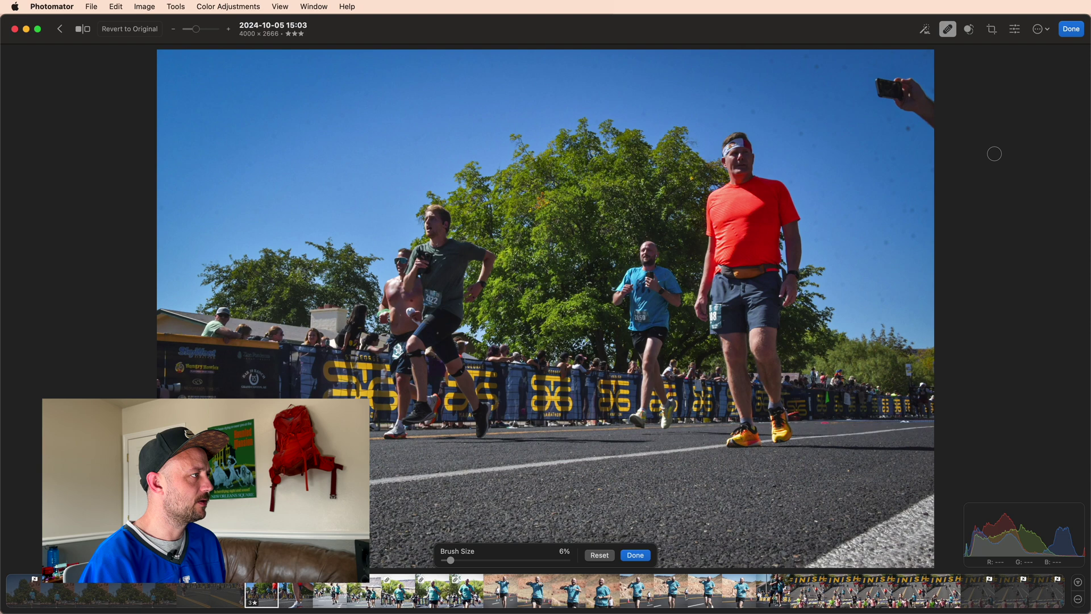
left_click(906, 129)
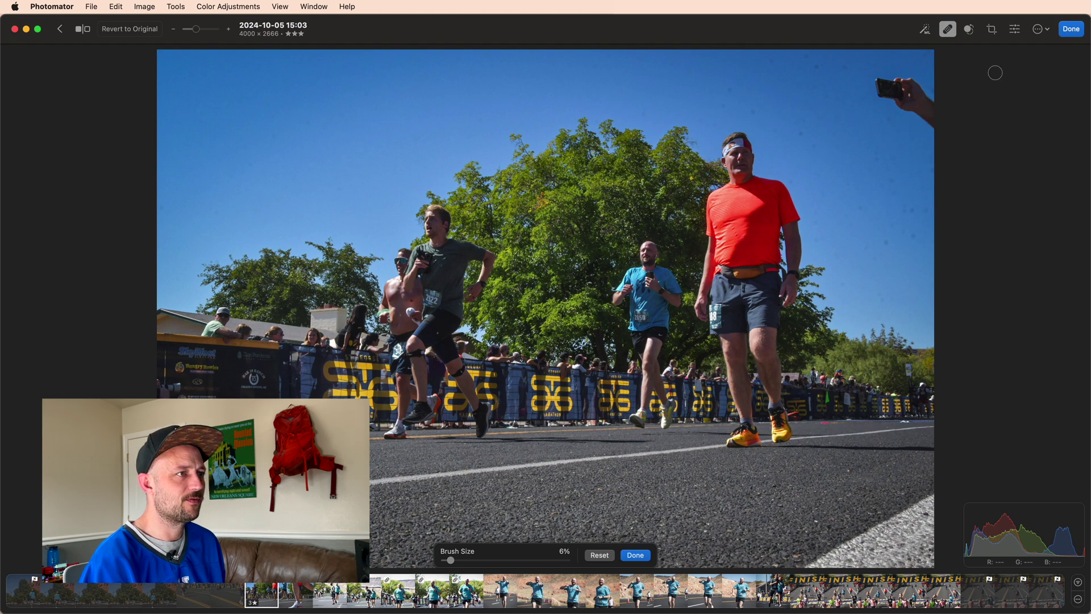
- Save the retouch and rate the next photo five stars
left_click(1062, 33)
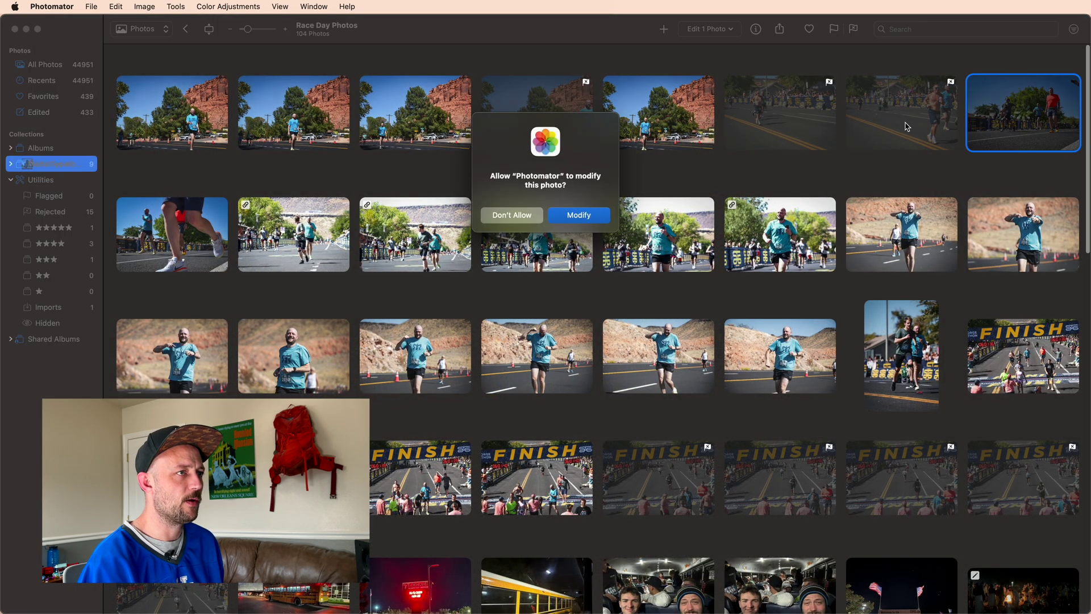
key("Return")
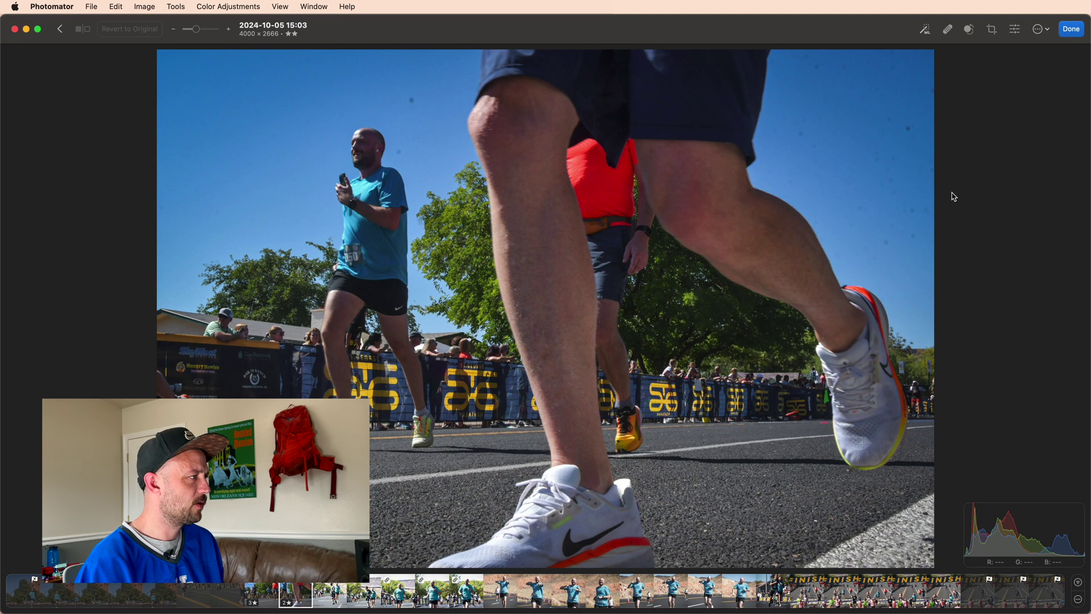
key("Right")
key("5")
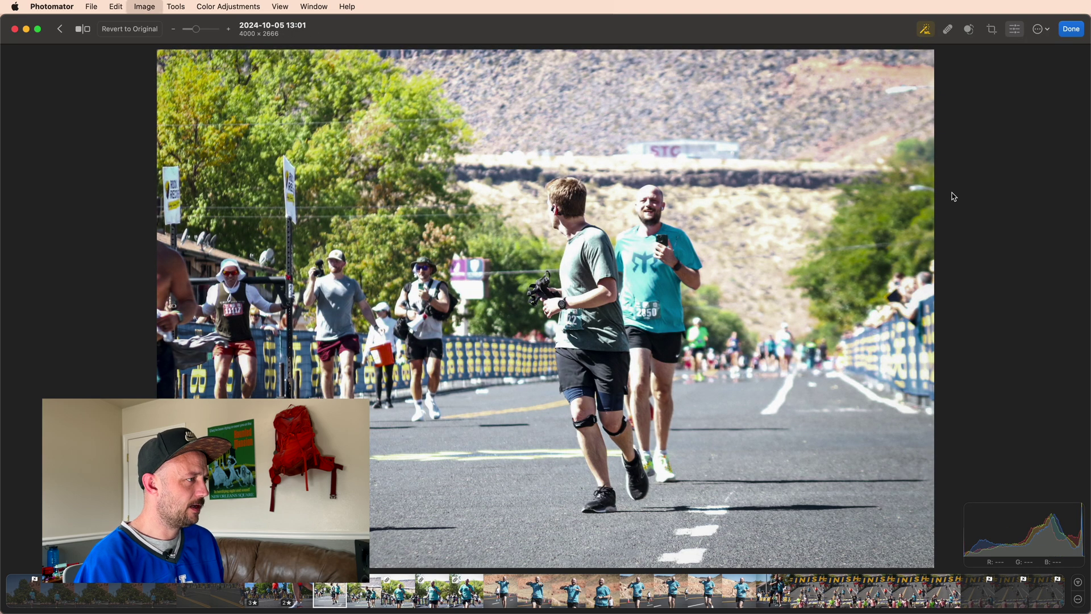
- Move past the 13:59 portrait and rate the later FINISH-line shot five stars
key("Right")
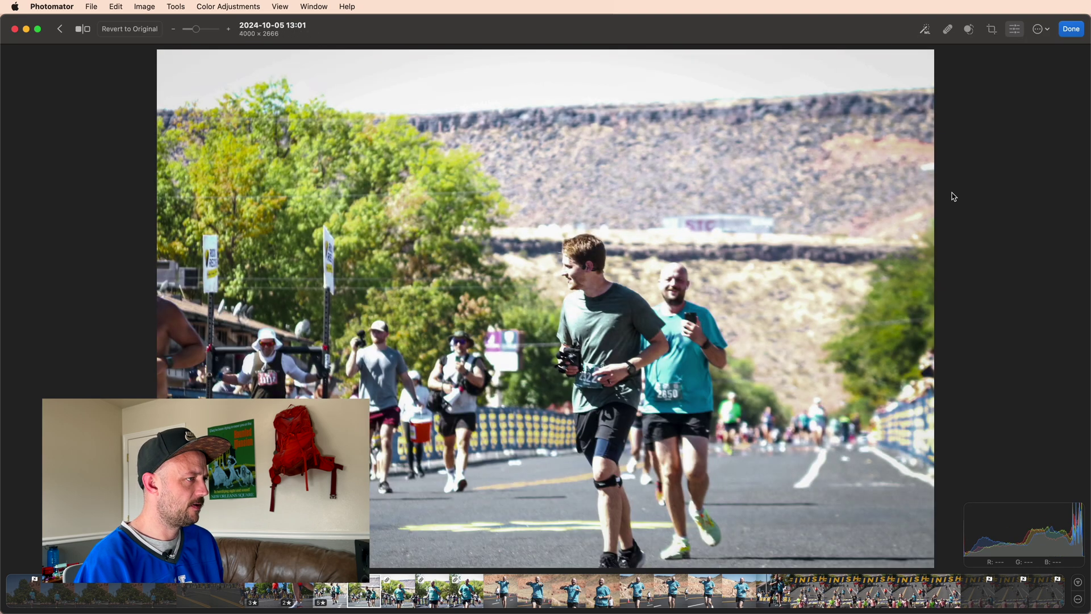
key("Right")
key("Right")
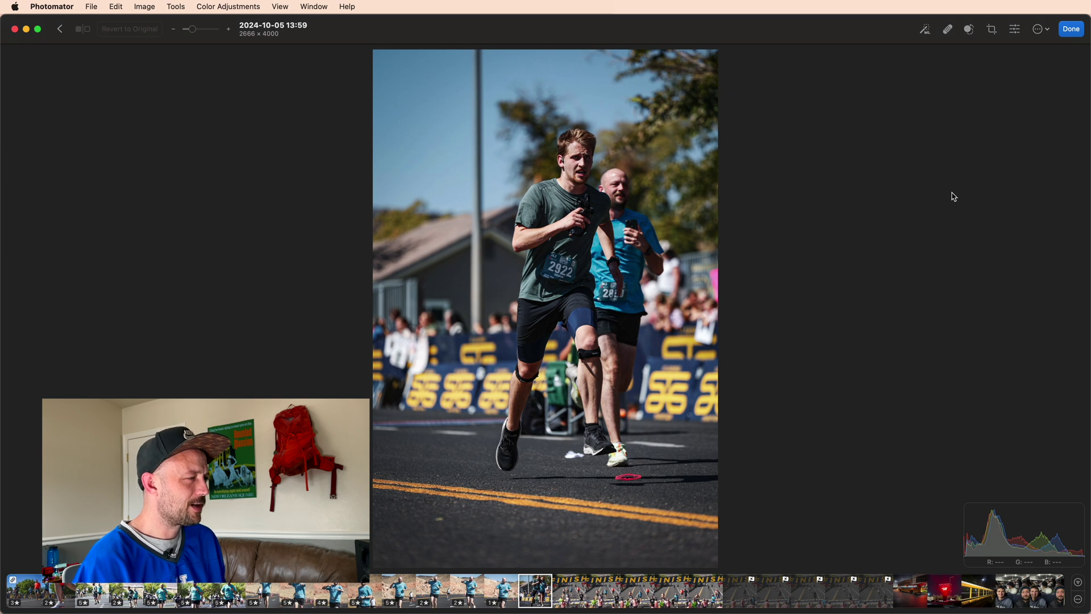
key("Right")
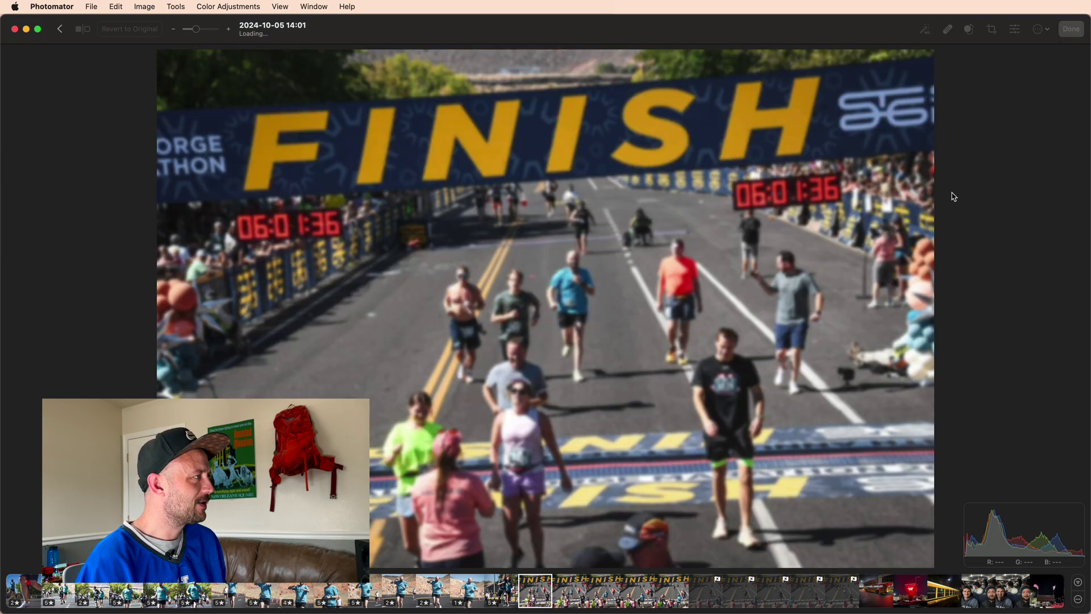
key("Right")
key("Right")
key("Right")
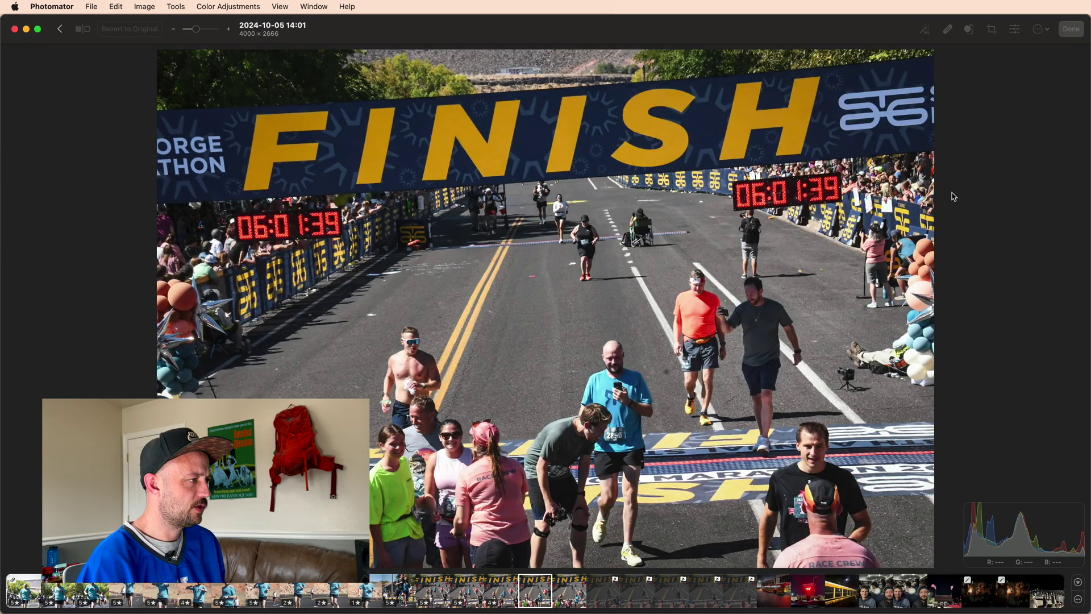
key("5")
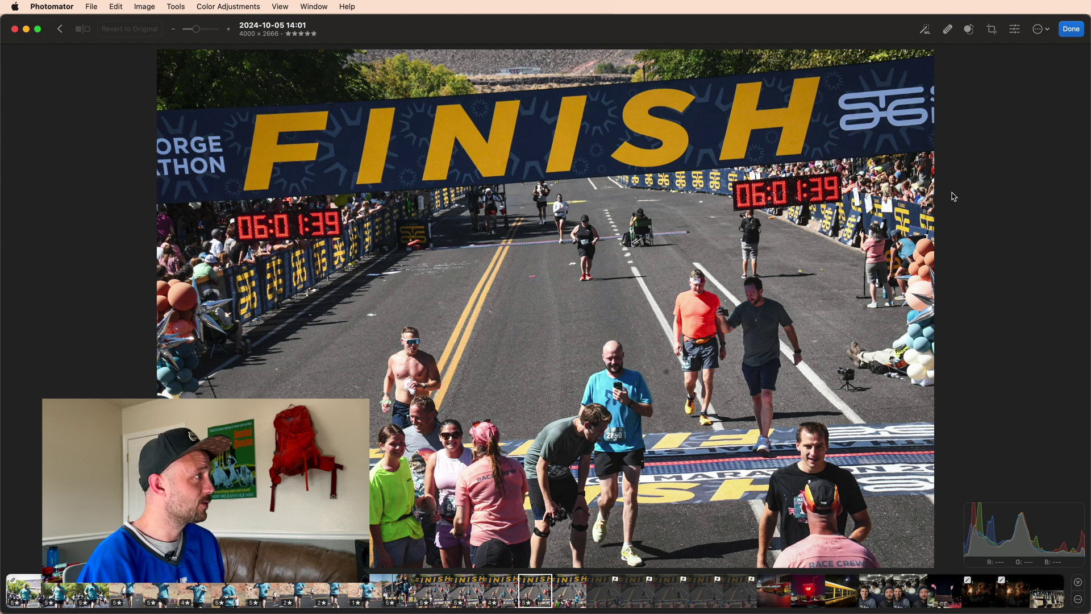
- Reject a burst photo, leave the editor and show the Utilities albums
key("Right")
key("x")
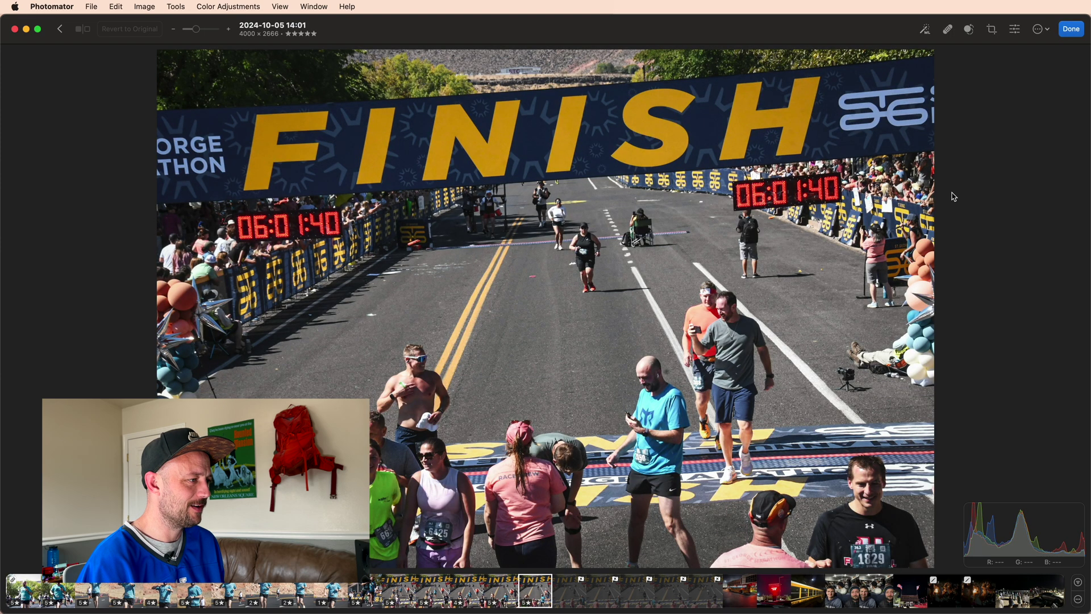
key("Right")
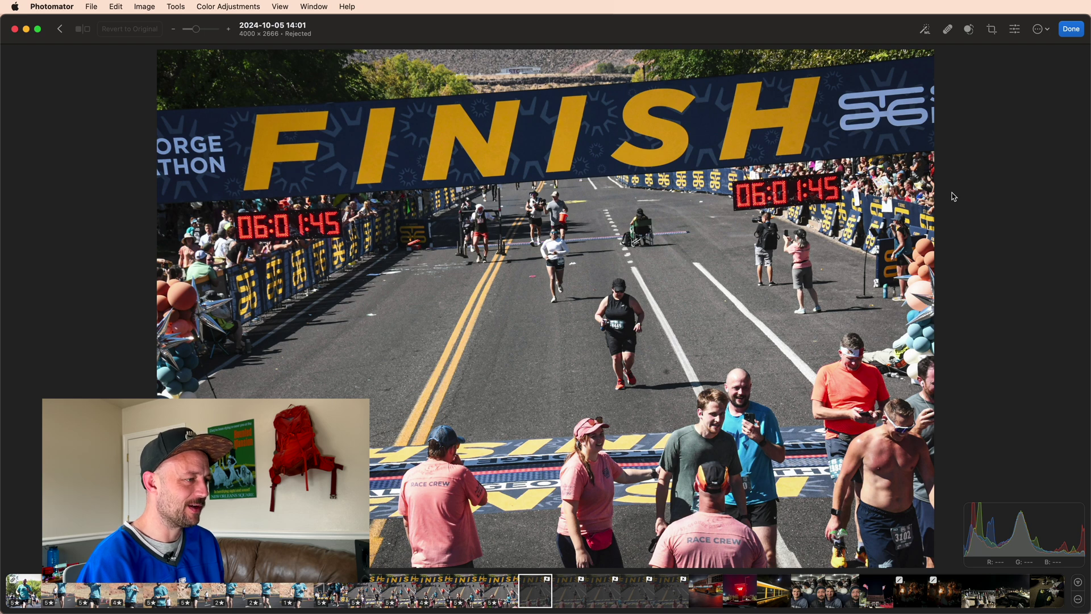
key("Escape")
left_click(41, 180)
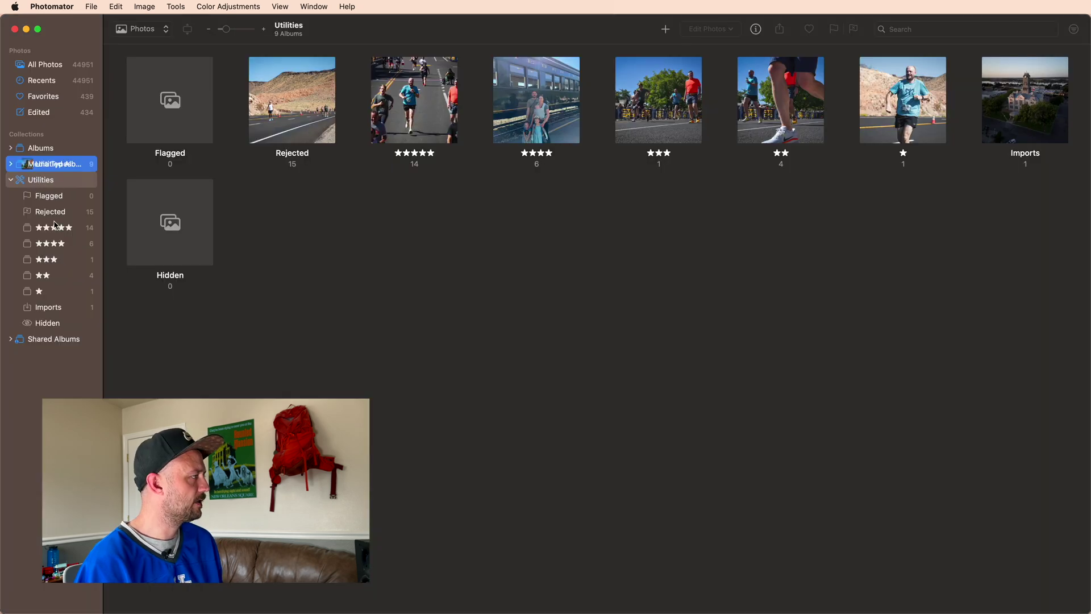
- Check the five-star collection, then select the lone one-star photo
left_click(70, 229)
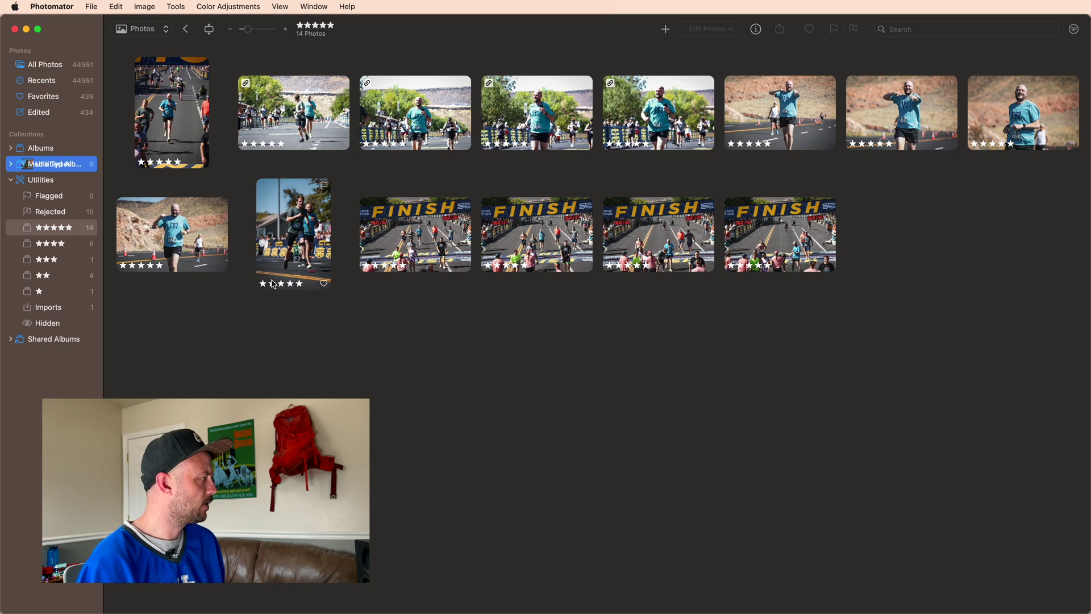
left_click(64, 291)
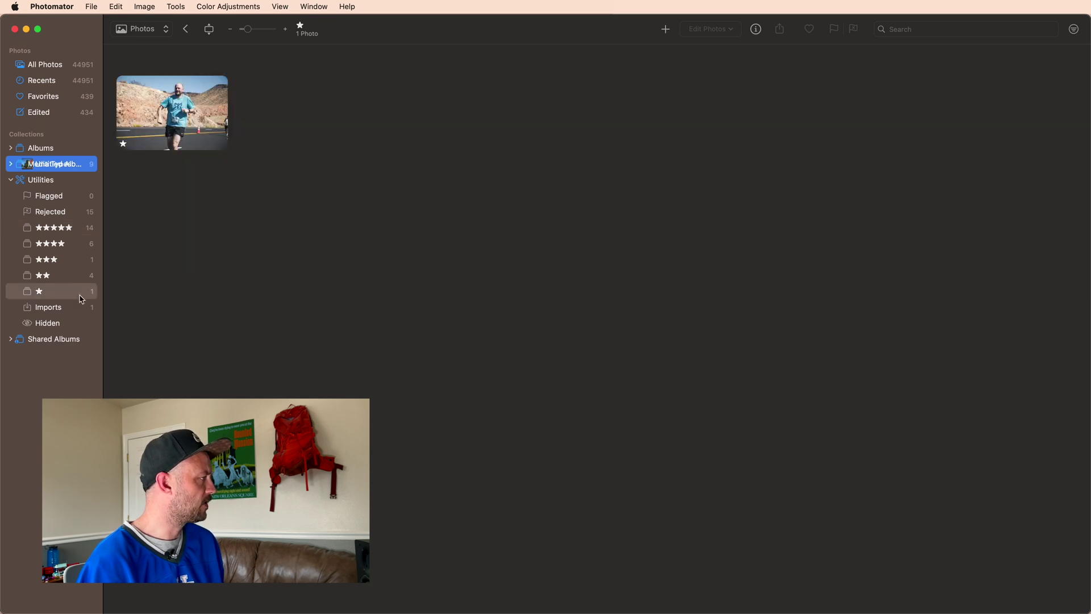
right_click(191, 127)
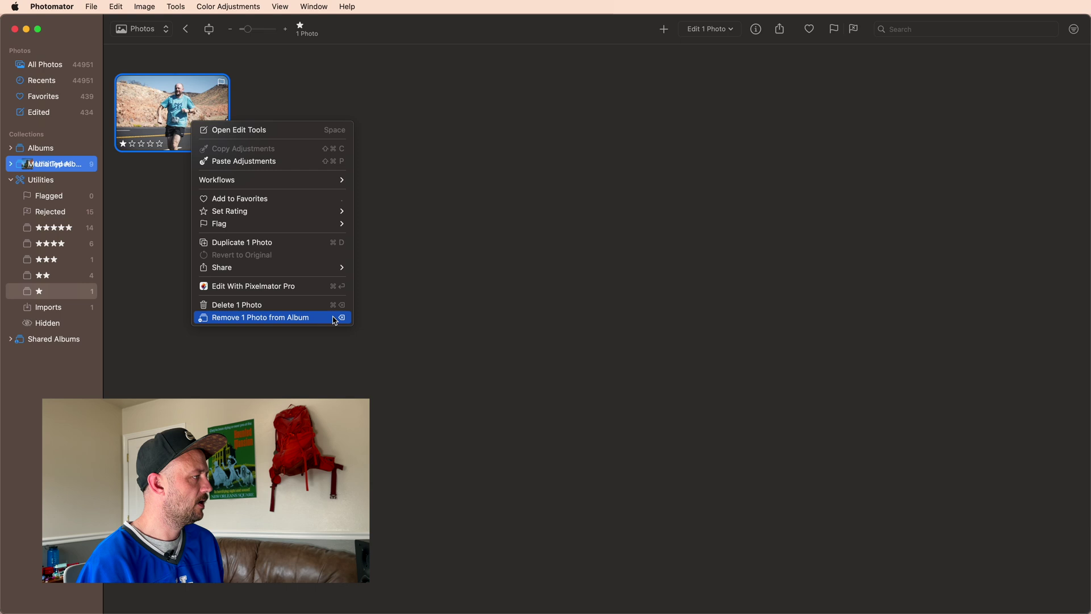
left_click(392, 311)
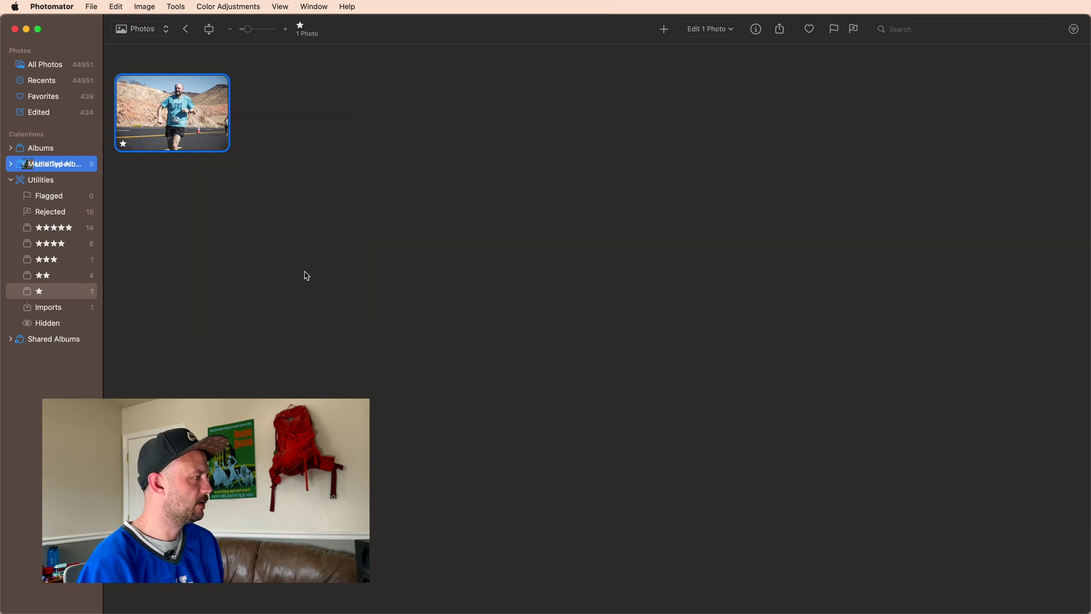
- Clear the one-star photo's rating and remove all four two-star photos
key("0")
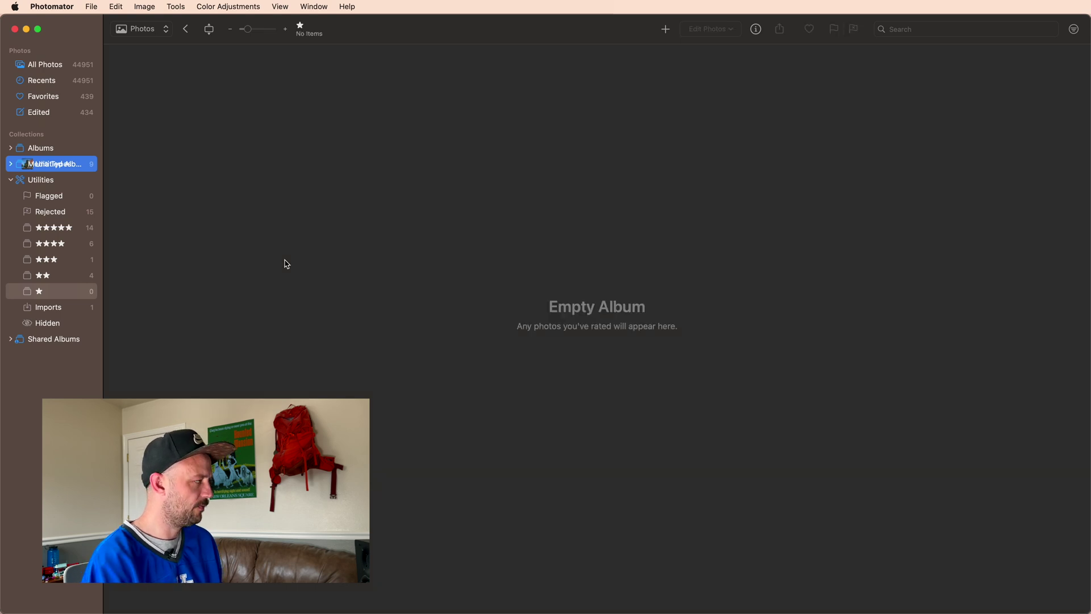
left_click(70, 277)
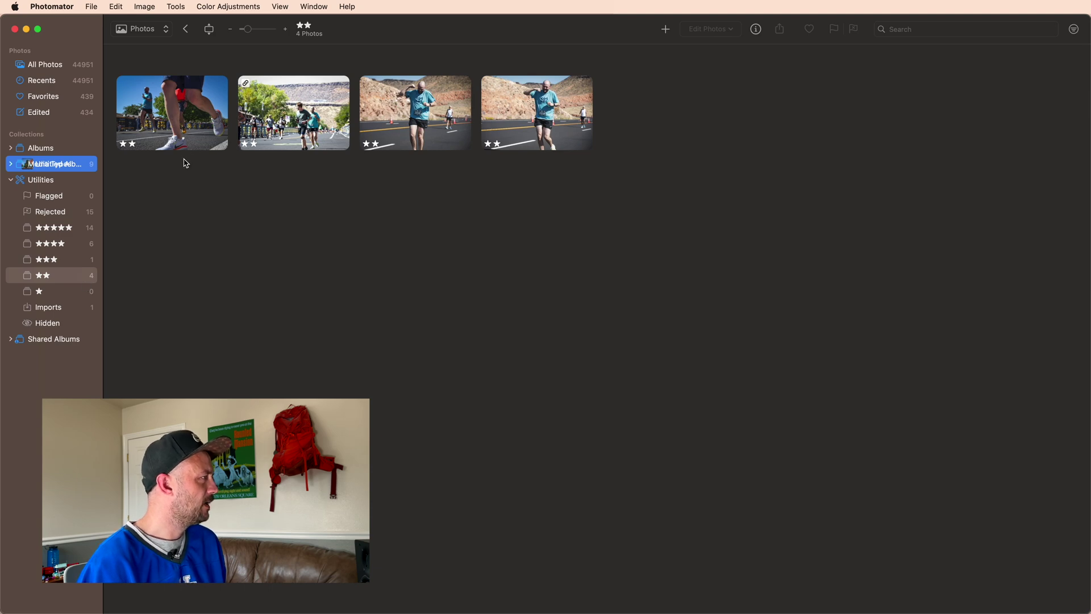
left_click_drag(181, 171, 528, 114)
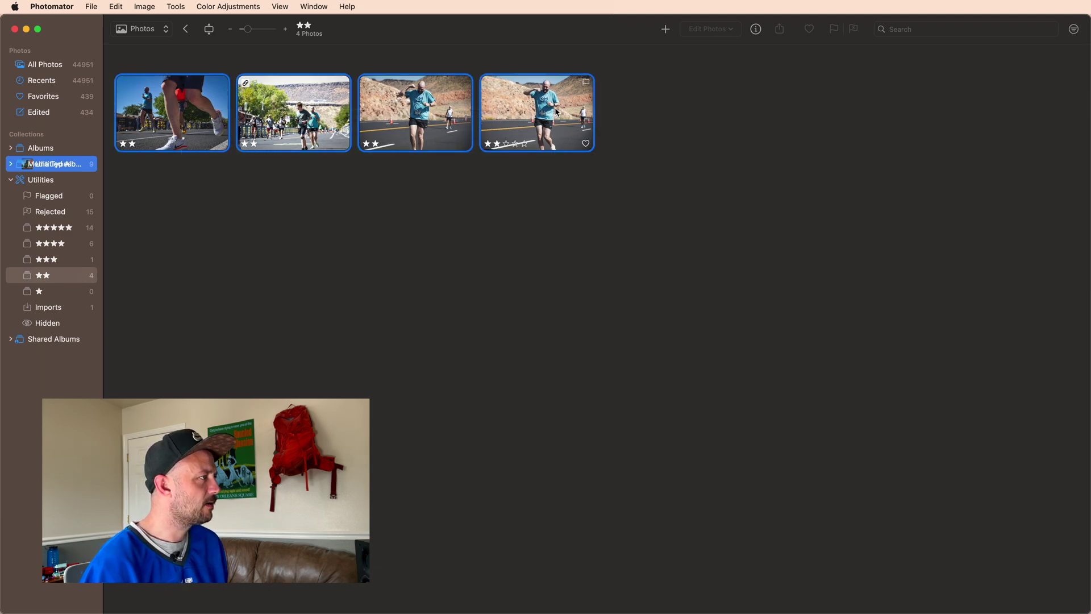
key("0")
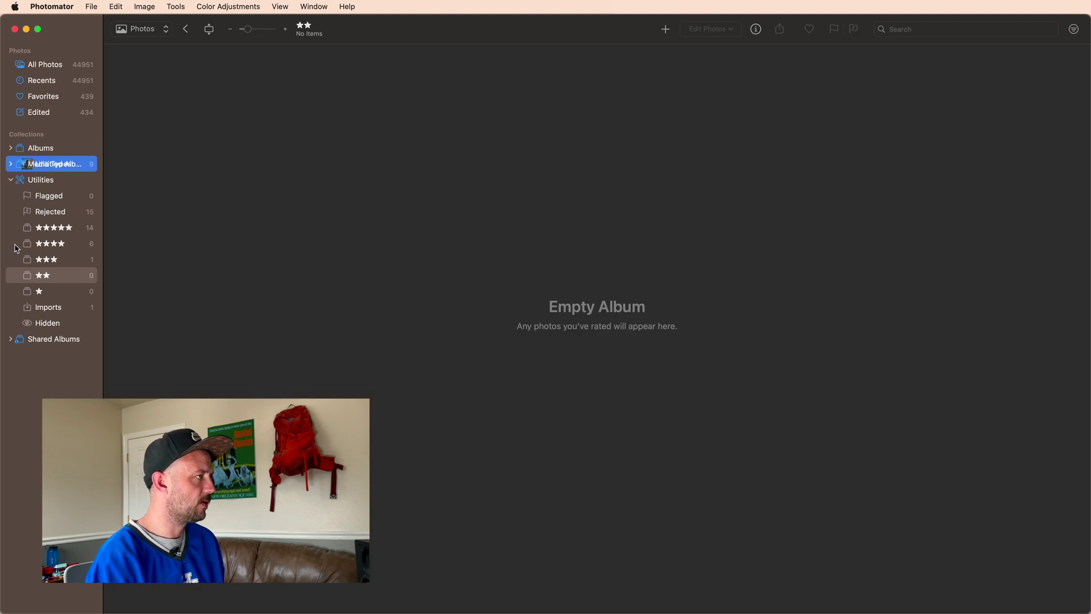
- Delete all 15 rejected photos, then view the five-star collection
left_click(54, 261)
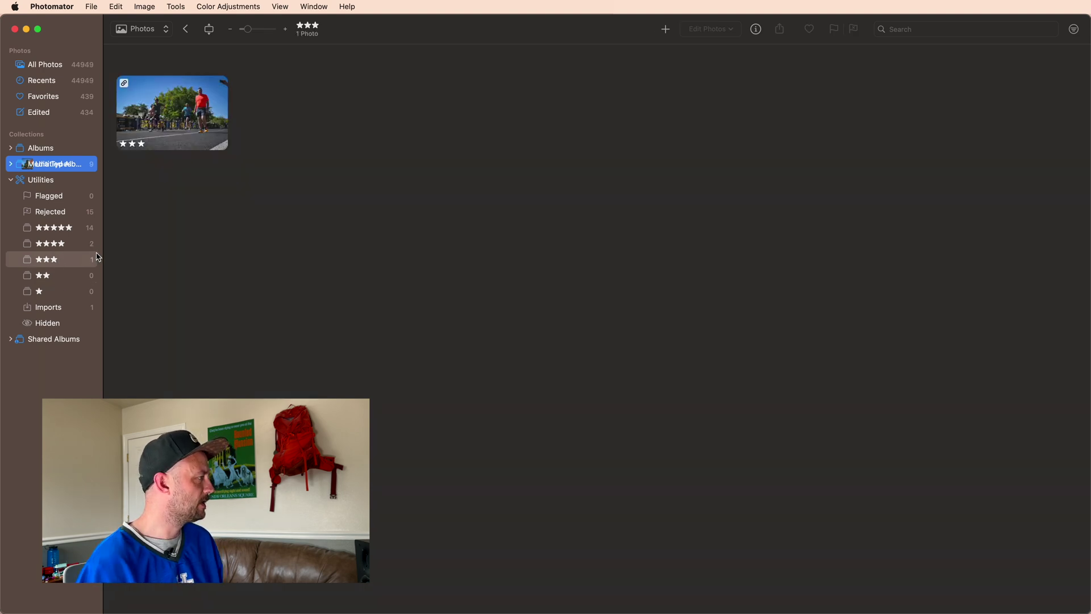
left_click(77, 248)
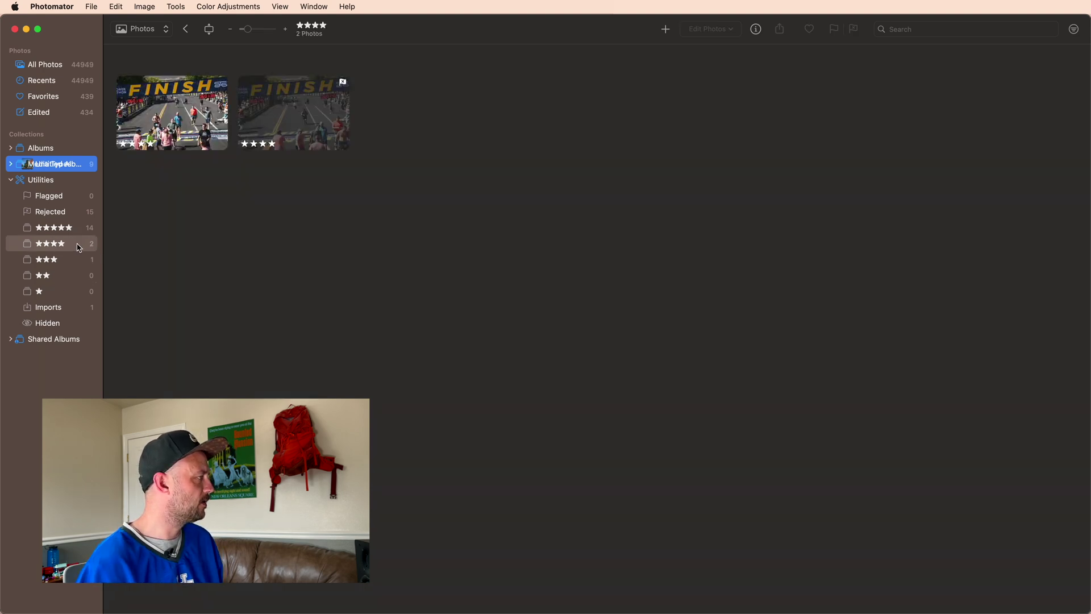
left_click(67, 217)
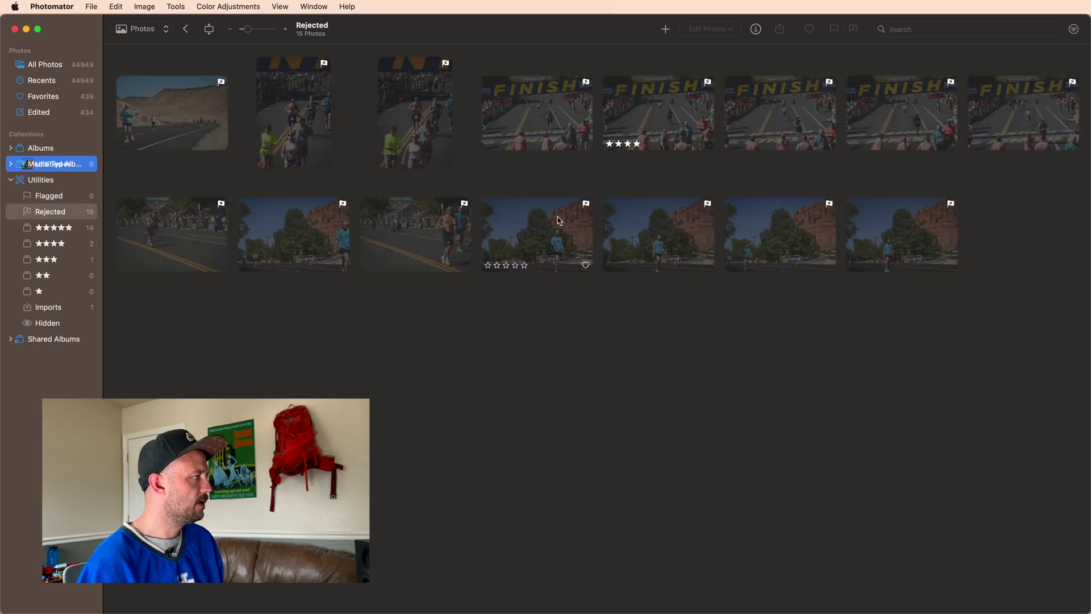
key("super+a")
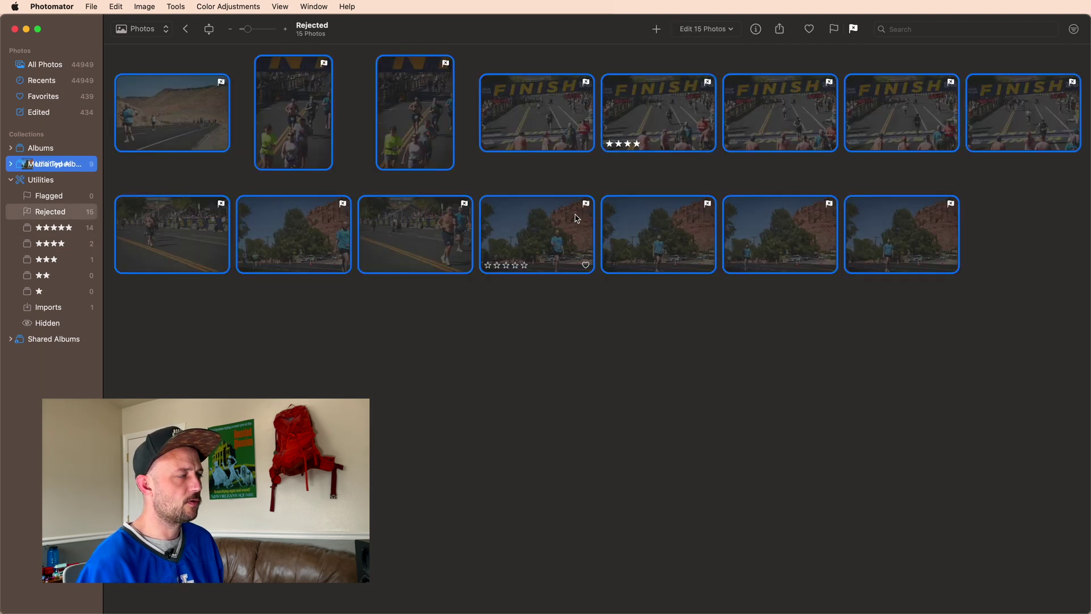
key("u")
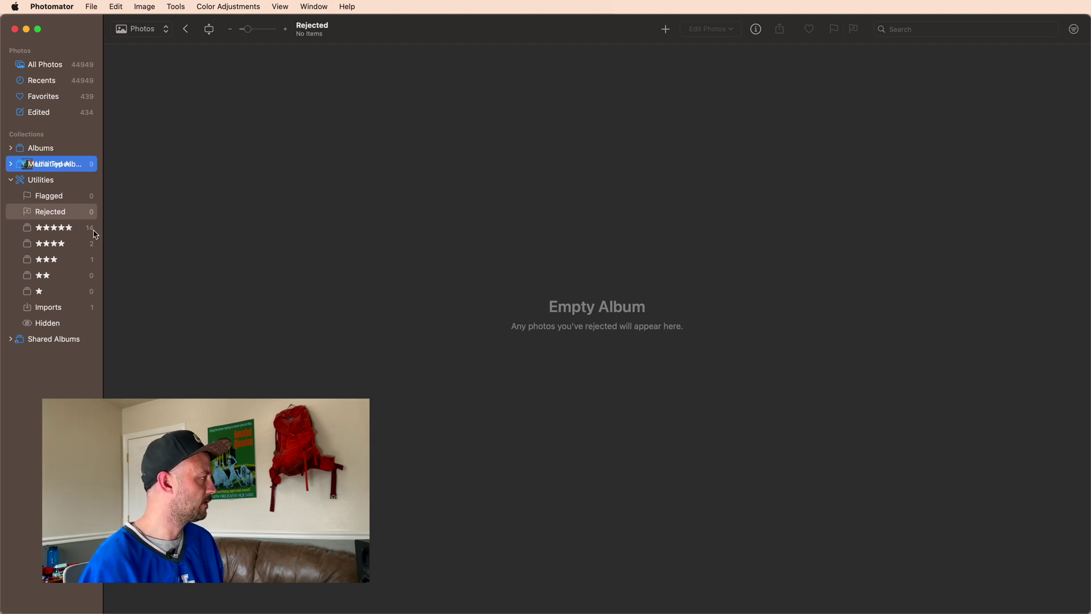
left_click(70, 233)
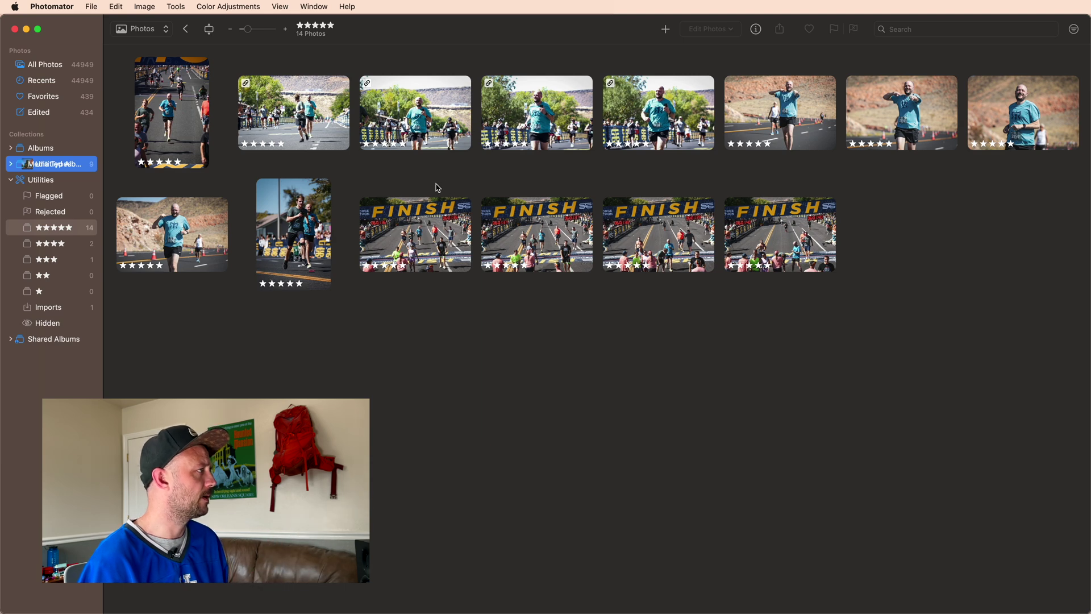
- Switch the five-star thumbnails to compact star ratings
left_click(282, 5)
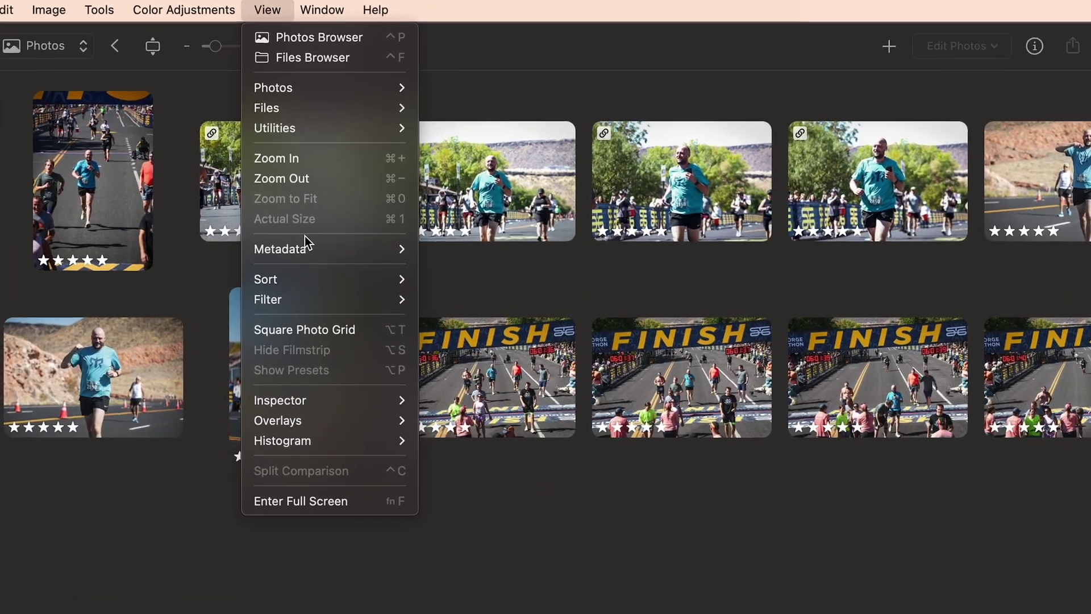
mouse_move(303, 154)
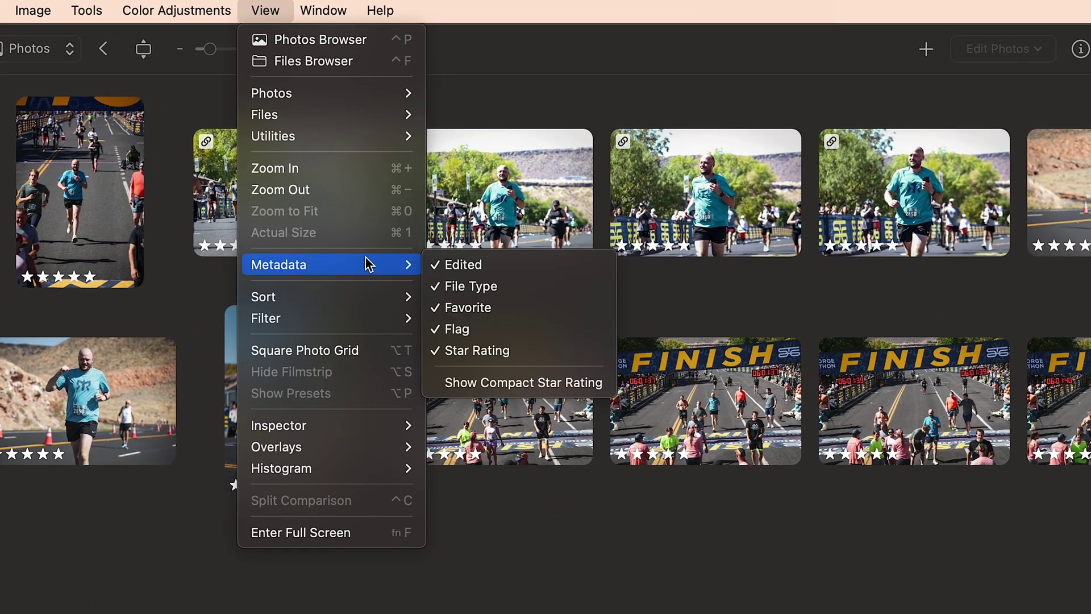
left_click(469, 383)
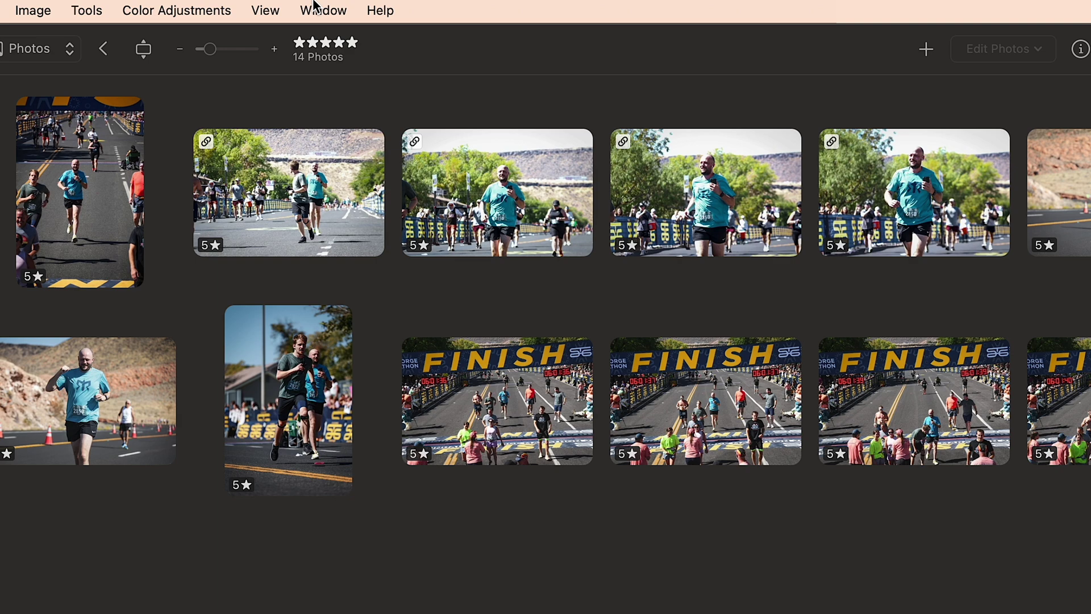
- Turn compact star ratings off to restore full star rows
left_click(266, 10)
mouse_move(312, 267)
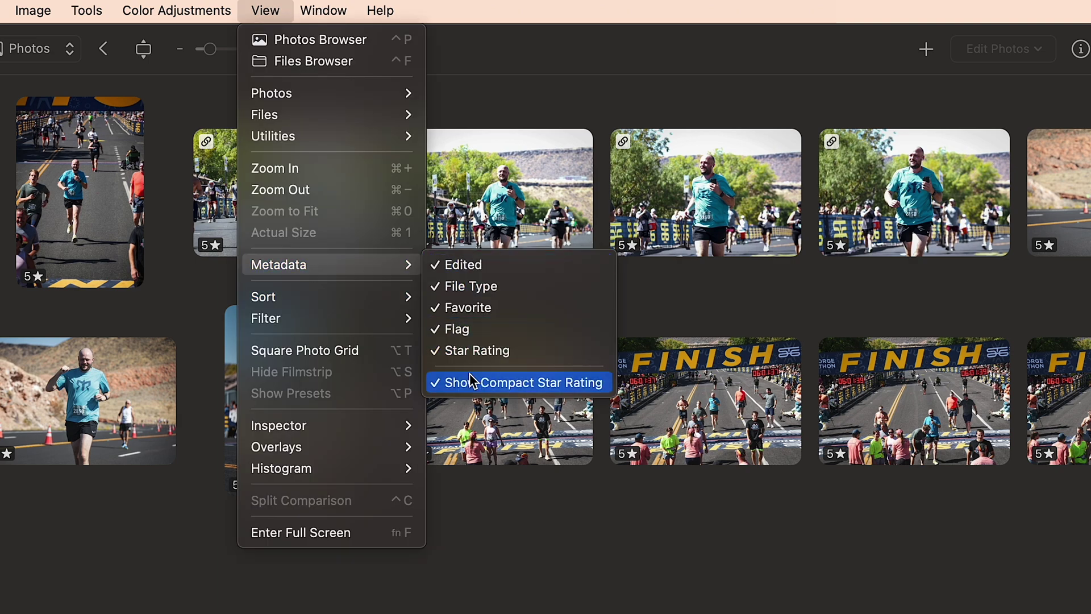
left_click(448, 382)
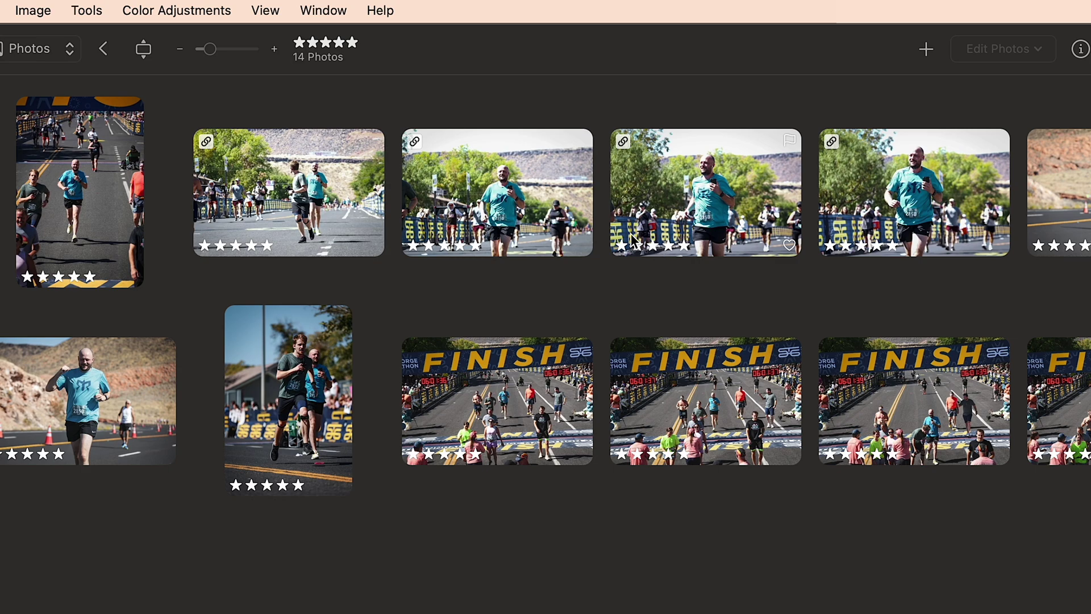
left_click(279, 9)
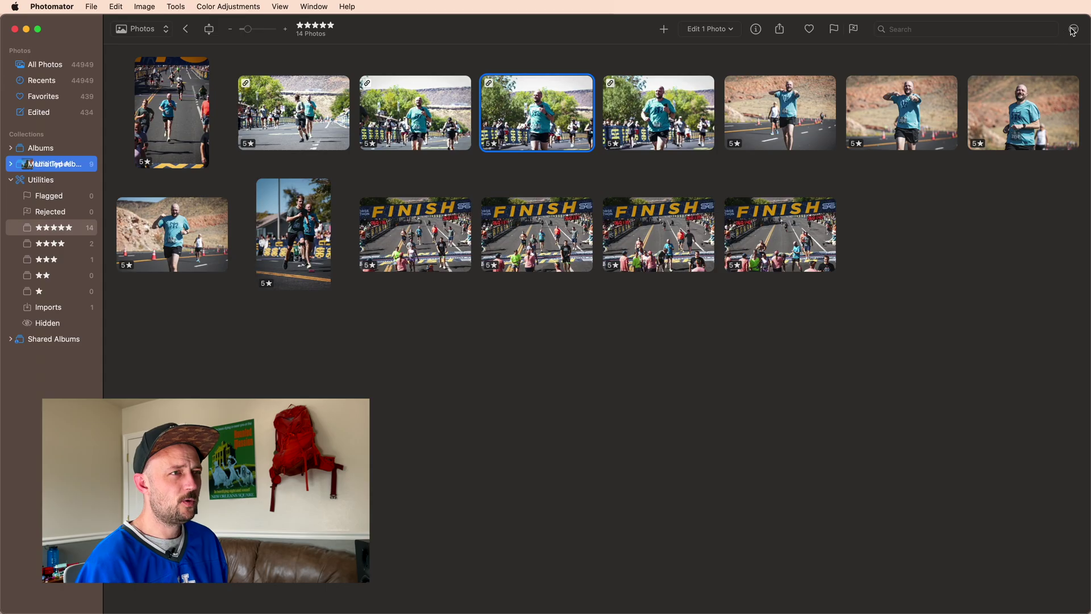
left_click(1074, 29)
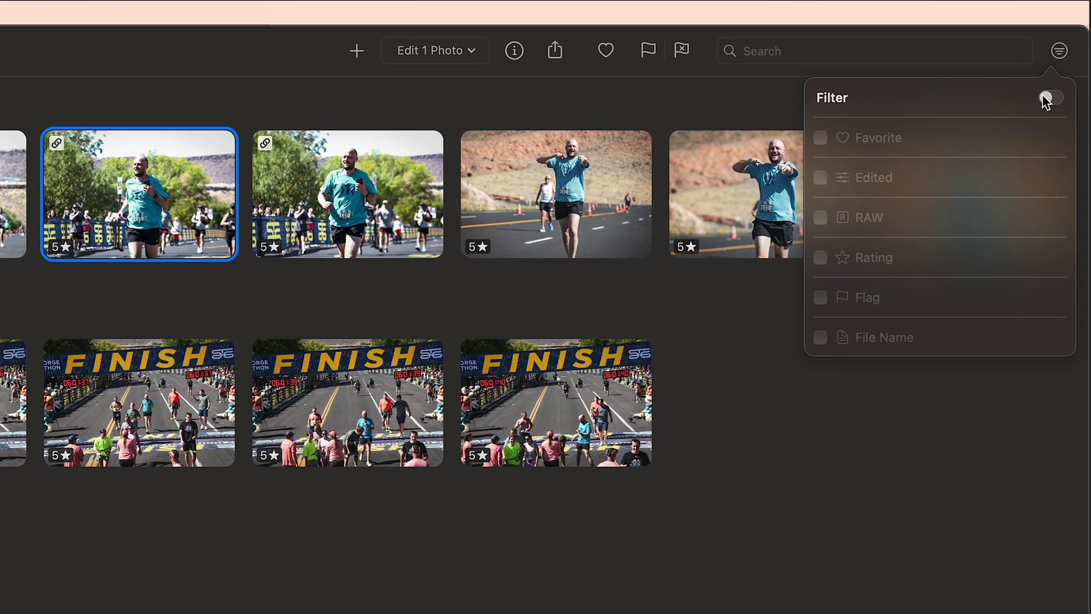
left_click(1050, 97)
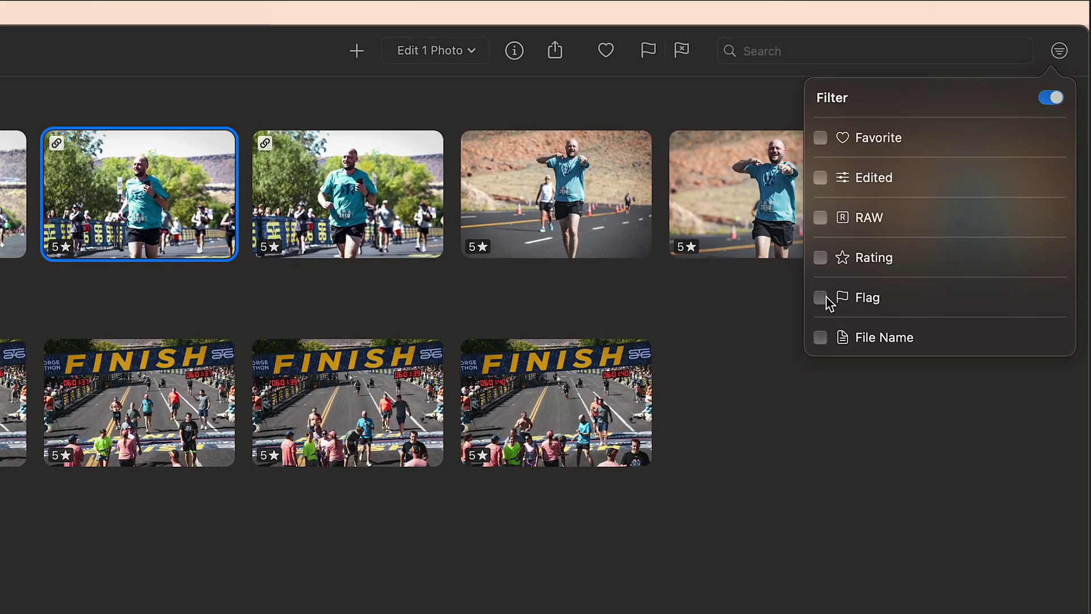
left_click(820, 257)
left_click(989, 259)
left_click(868, 384)
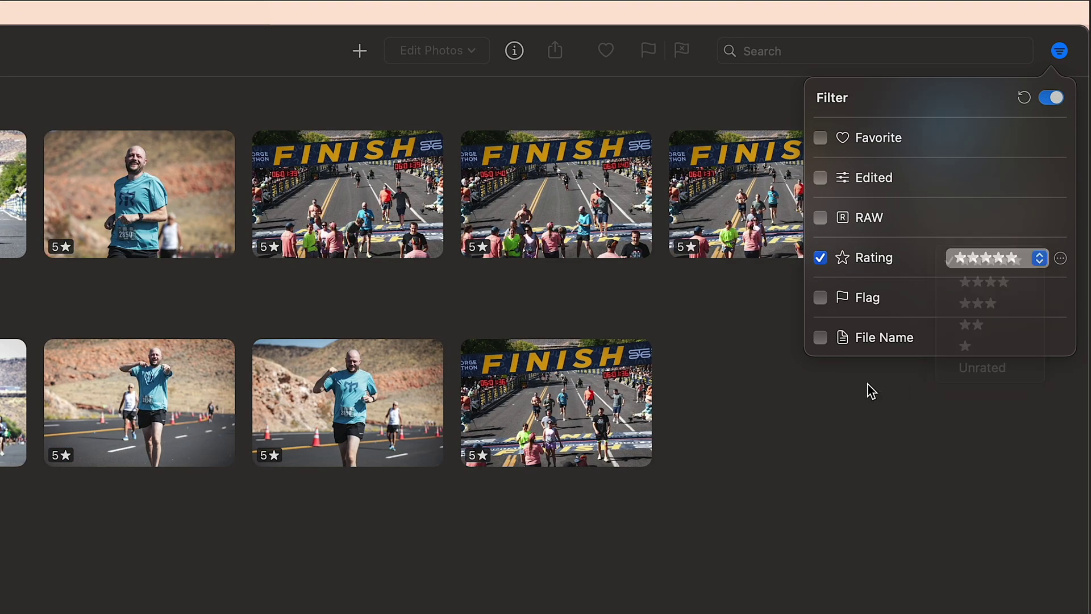
left_click(868, 383)
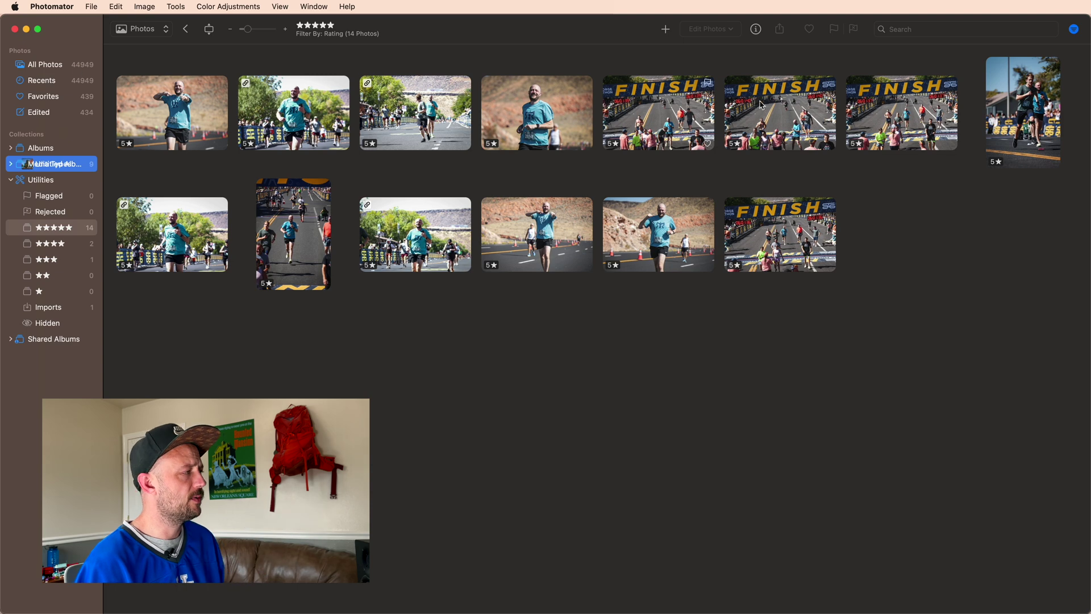
left_click(1075, 30)
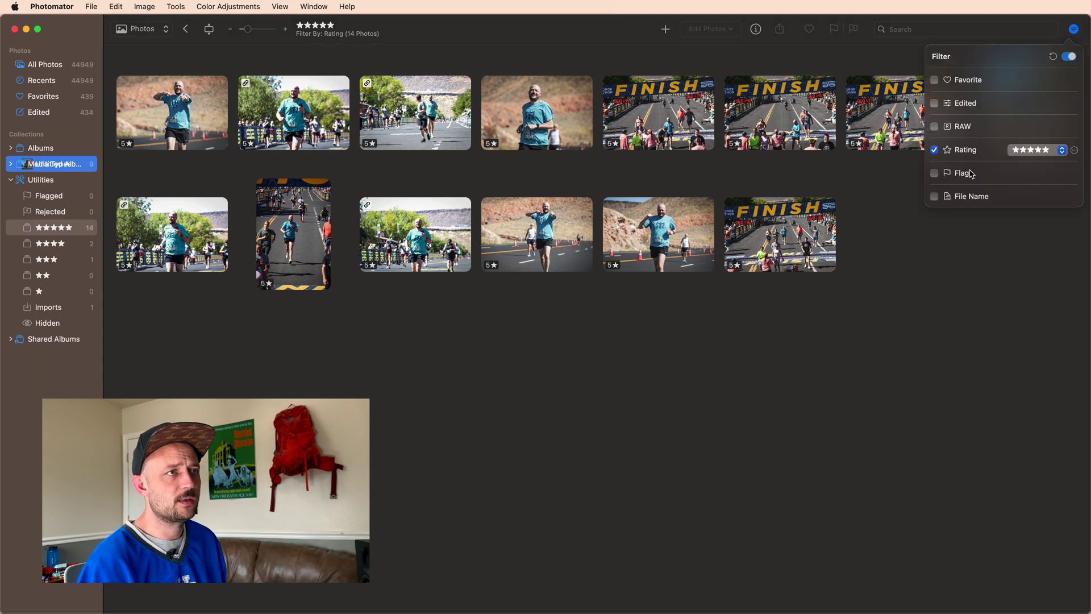
left_click(965, 260)
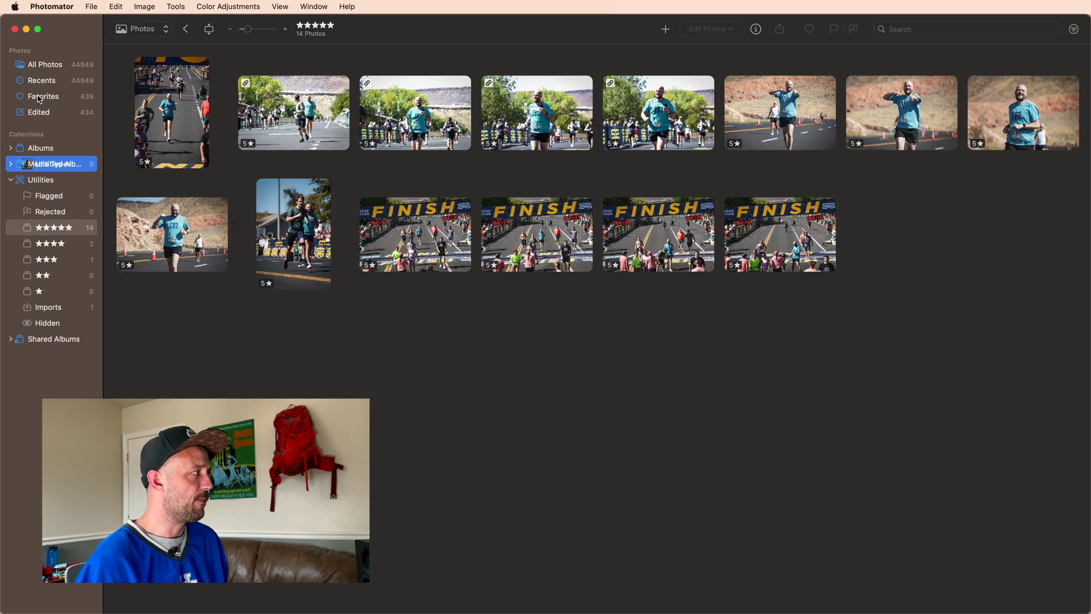
- Select the canyon road photo from Uinta-Wasatch-Cache National Forest, Springville and open it for editing
key("Right")
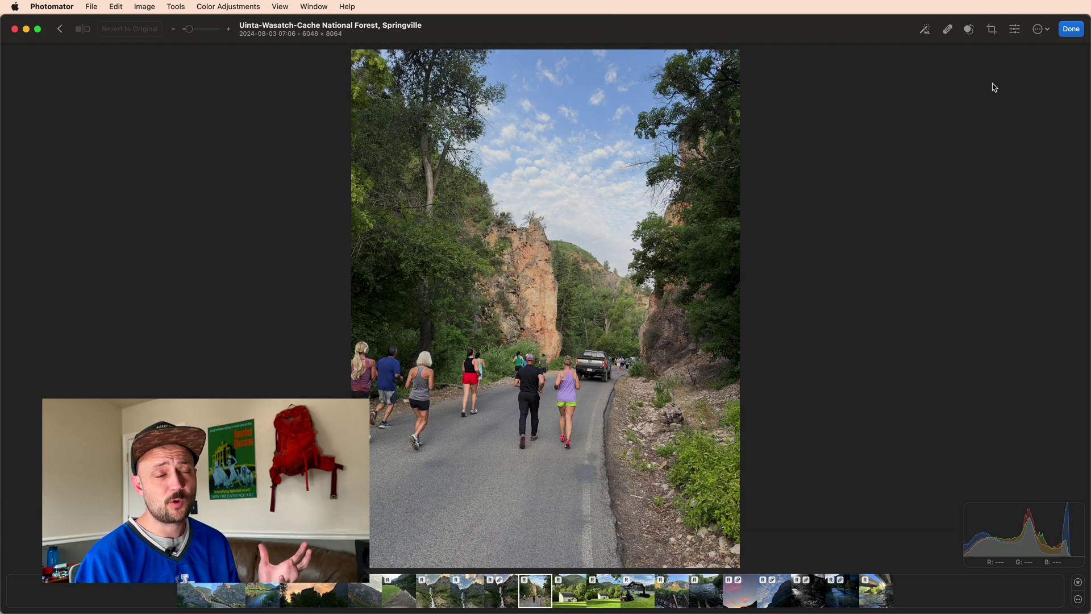
- Show the adjustments panel with White Balance, Basic and Selective Color for the canyon photo
left_click(1014, 30)
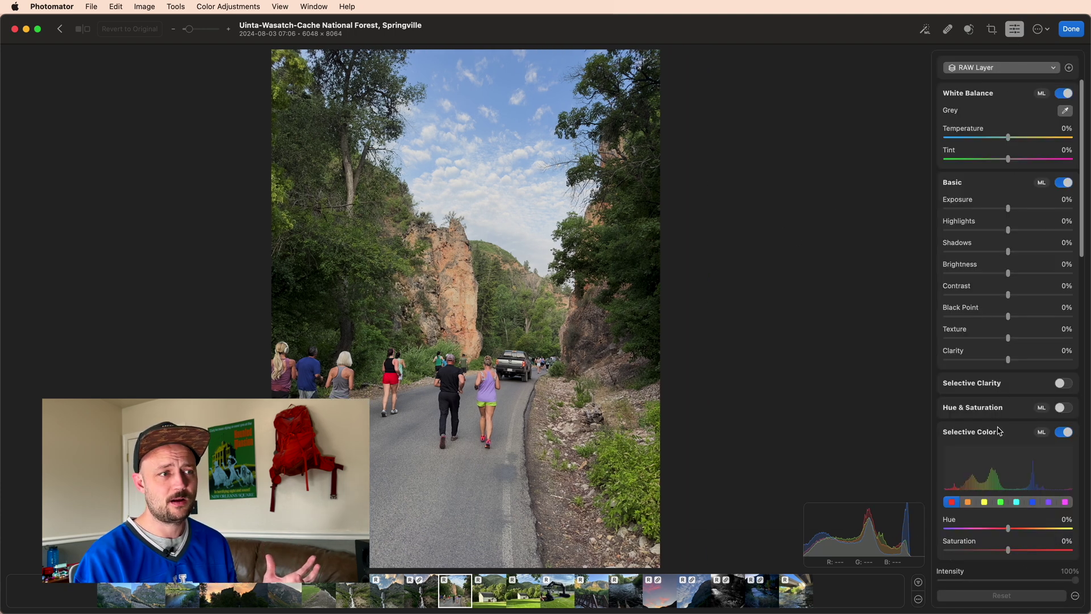